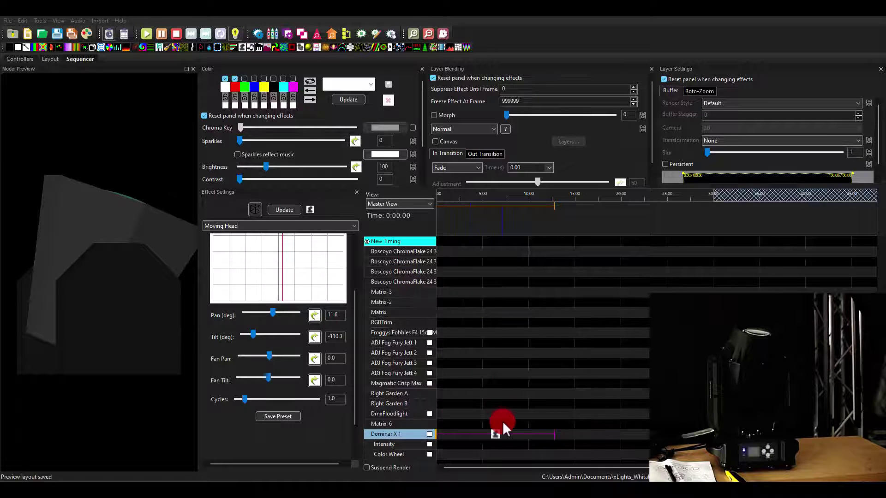
Select the Moving Head effect on the Dominar X 1 row and center its position at pan 0.0 and tilt 0.0 degrees.
left_click(495, 434)
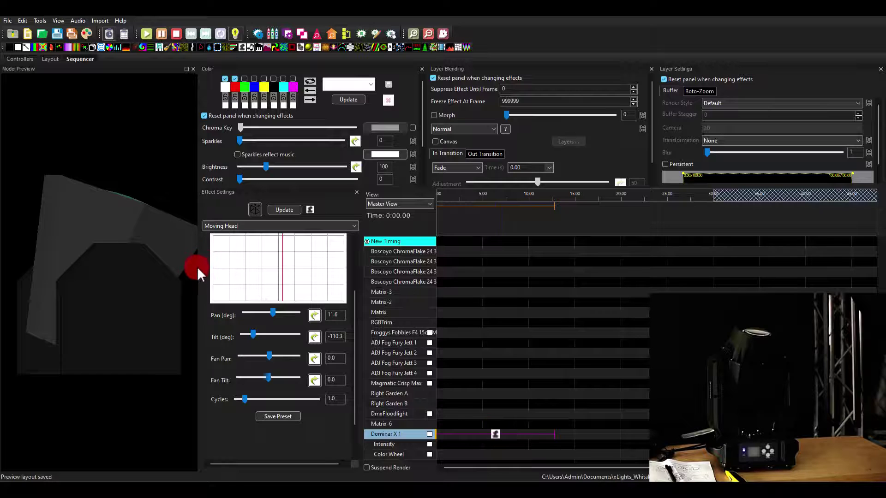
left_click_drag(198, 270, 215, 271)
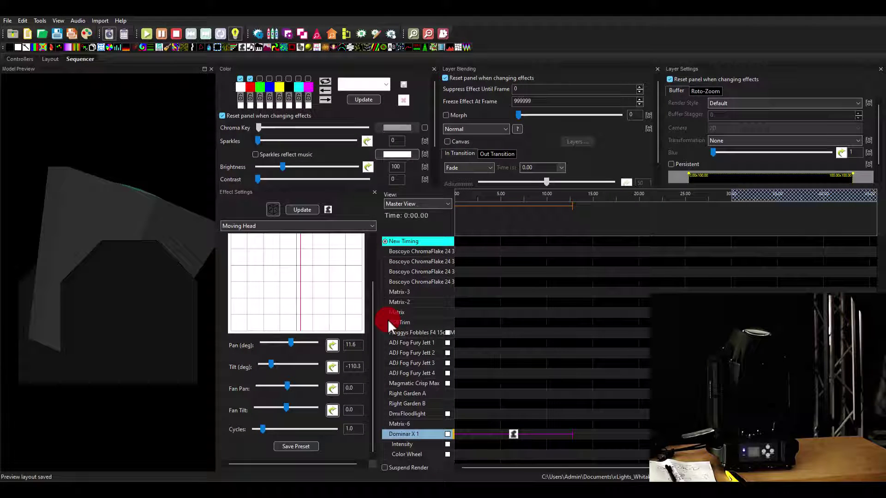
scroll(303, 268, "up", 3)
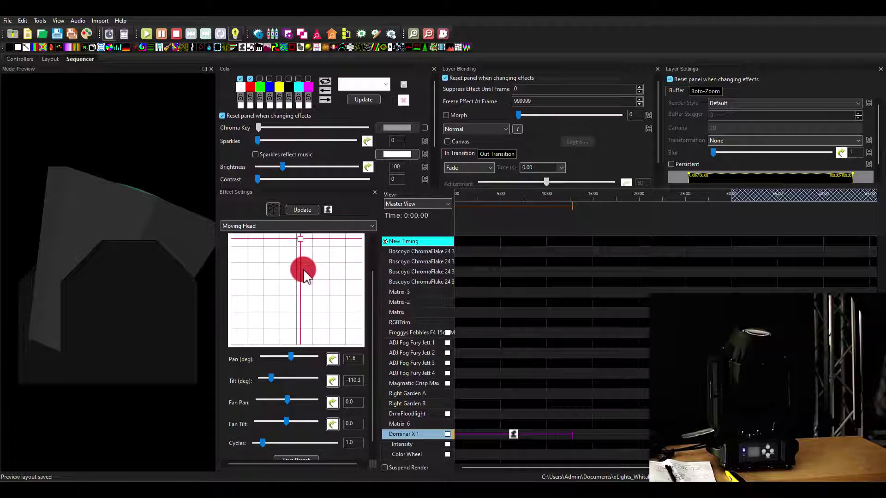
left_click_drag(304, 270, 296, 319)
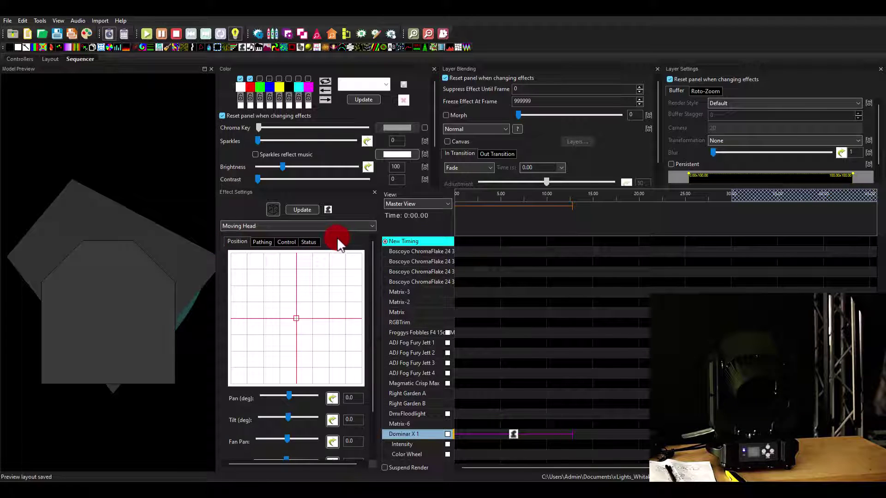
Set the head's position to pan 45.0 and tilt 58.3 degrees, and the Fan Pan to 64.8.
scroll(342, 238, "down", 3)
scroll(341, 238, "up", 2)
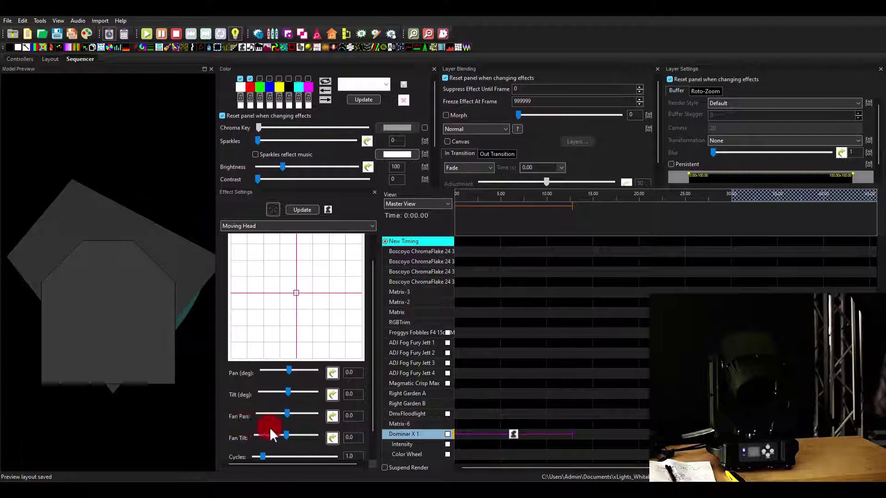
scroll(278, 318, "up", 2)
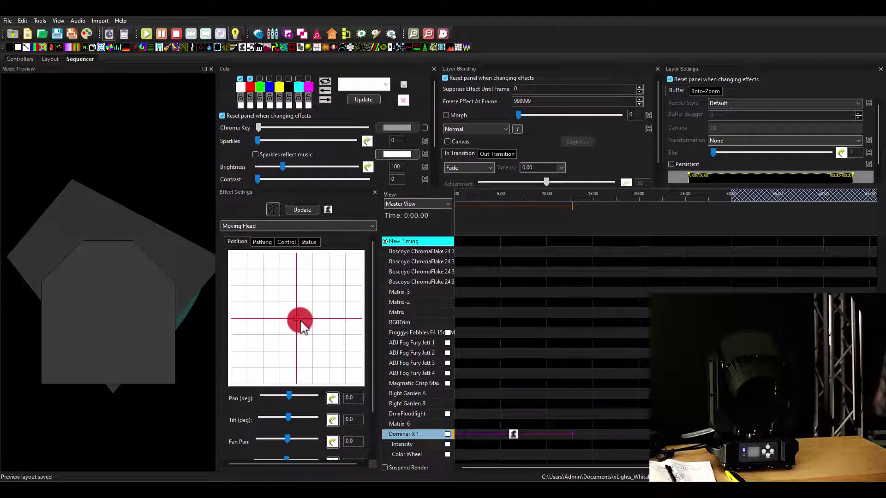
left_click_drag(296, 317, 313, 340)
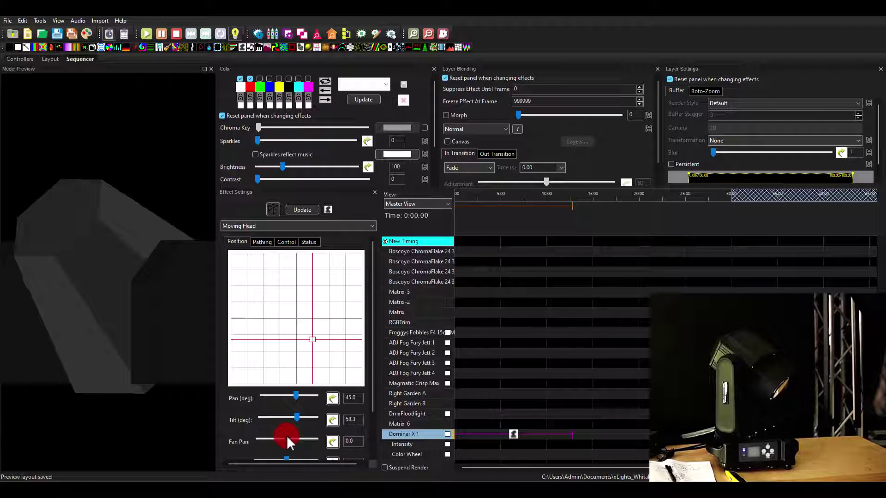
mouse_move(286, 435)
left_mouse_down()
mouse_move(247, 436)
mouse_move(297, 436)
left_mouse_up()
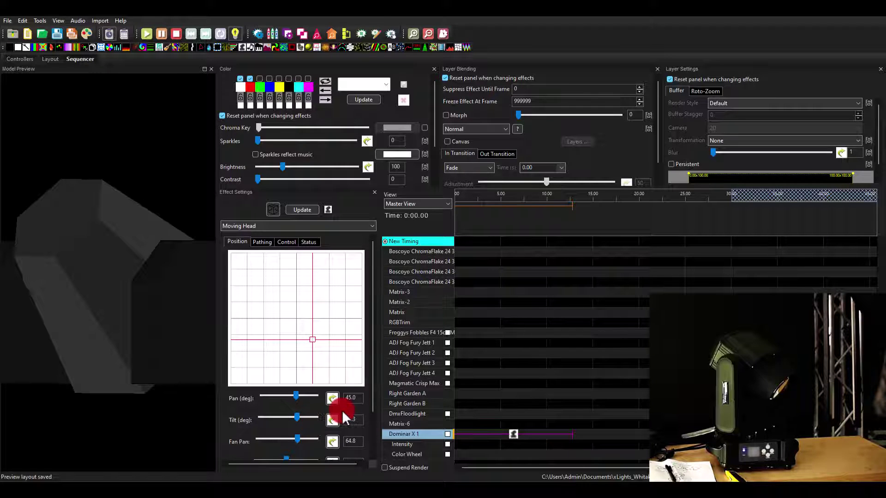
scroll(342, 411, "down", 4)
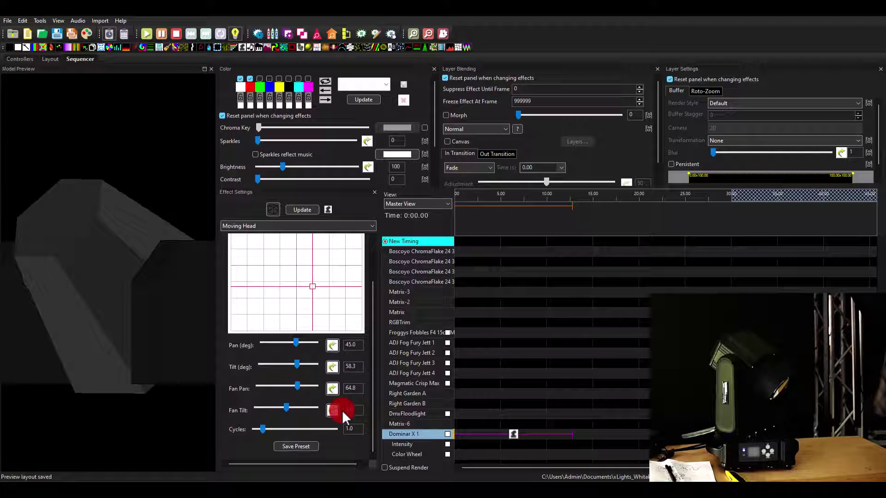
scroll(342, 408, "up", 4)
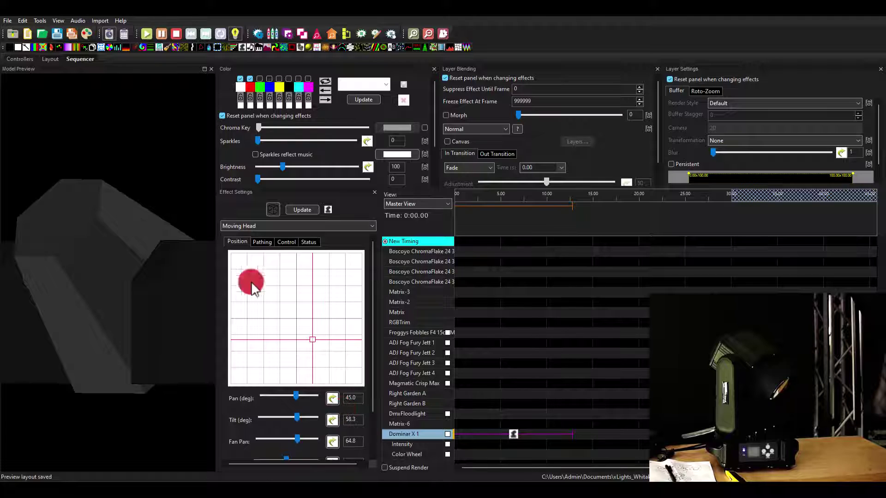
Draw a closed square movement path of four straight segments around the center of the pathing grid.
left_click(260, 242)
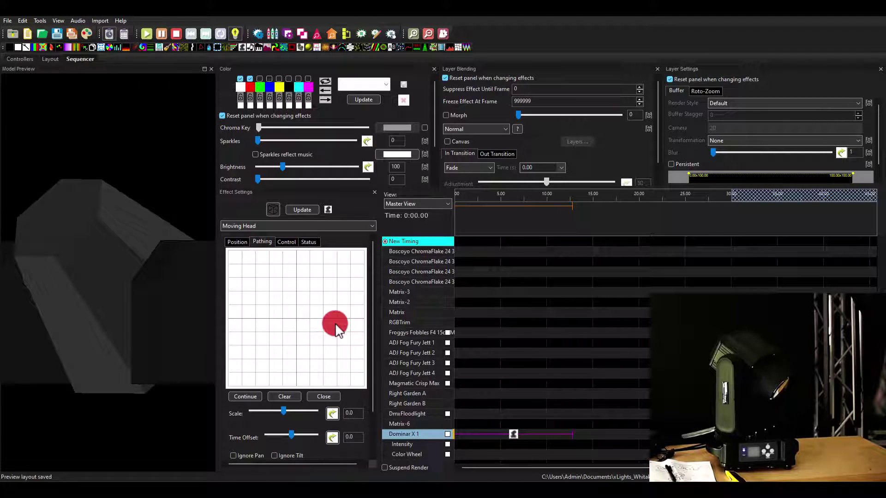
mouse_move(286, 330)
left_mouse_down()
mouse_move(284, 283)
mouse_move(299, 306)
mouse_move(276, 279)
mouse_move(317, 314)
mouse_move(323, 278)
mouse_move(336, 283)
mouse_move(322, 283)
mouse_move(322, 334)
mouse_move(271, 333)
mouse_move(276, 279)
mouse_move(325, 279)
mouse_move(325, 306)
mouse_move(255, 305)
mouse_move(263, 311)
mouse_move(277, 293)
mouse_move(267, 433)
left_mouse_up()
left_click(282, 398)
left_click(278, 321)
mouse_move(270, 277)
left_mouse_down()
mouse_move(323, 277)
mouse_move(323, 333)
mouse_move(269, 331)
mouse_move(269, 275)
mouse_move(292, 381)
mouse_move(312, 393)
mouse_move(313, 344)
left_mouse_up()
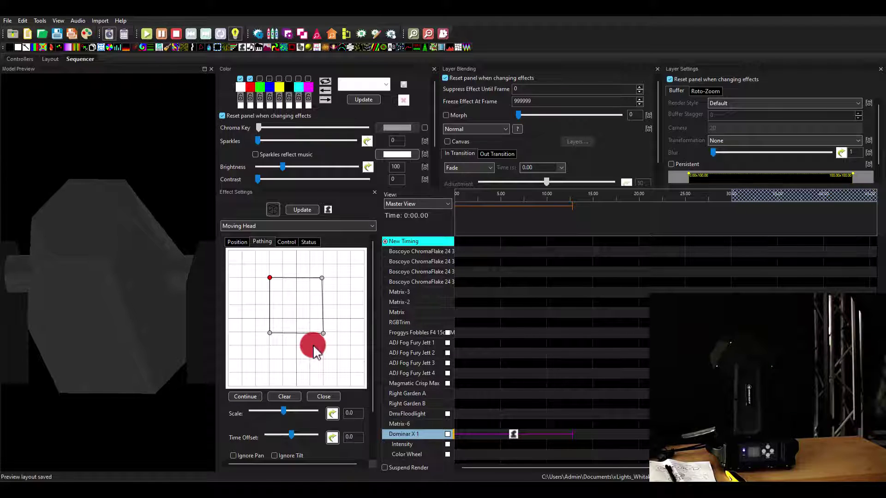
Set the path's time offset to 18.9.
left_click(309, 422)
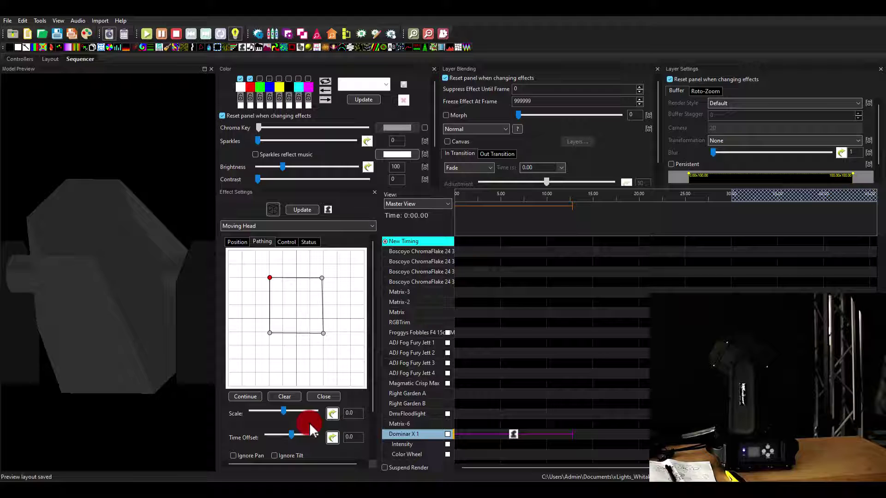
left_click(297, 428)
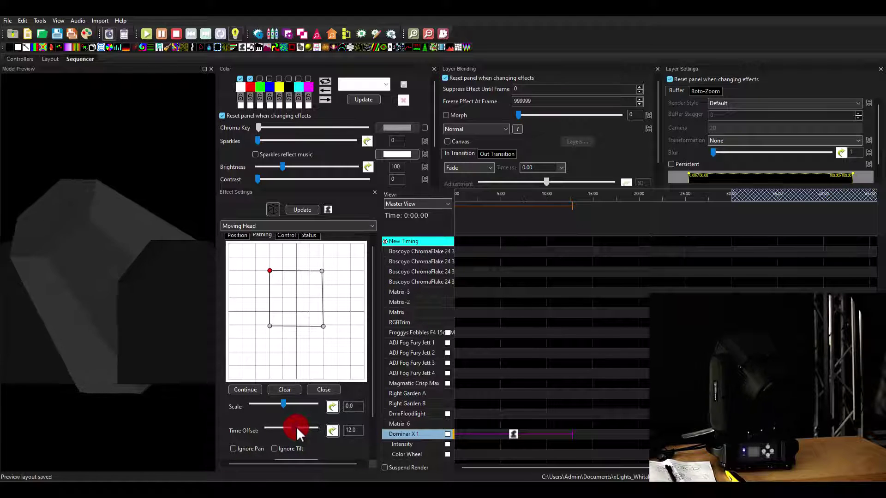
mouse_move(296, 428)
left_mouse_down()
mouse_move(286, 428)
mouse_move(296, 428)
left_mouse_up()
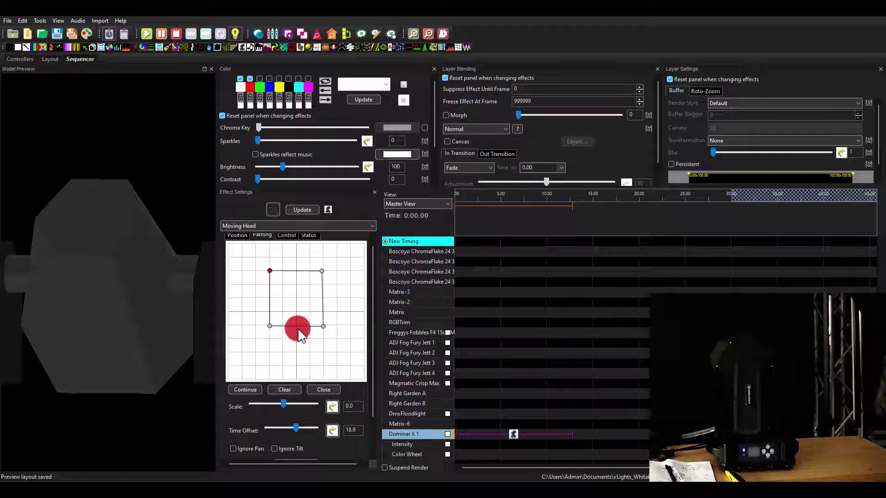
Replace the square with a new closed movement path that has a straight upper edge and curved right and lower edges.
left_click(291, 389)
left_click(268, 290)
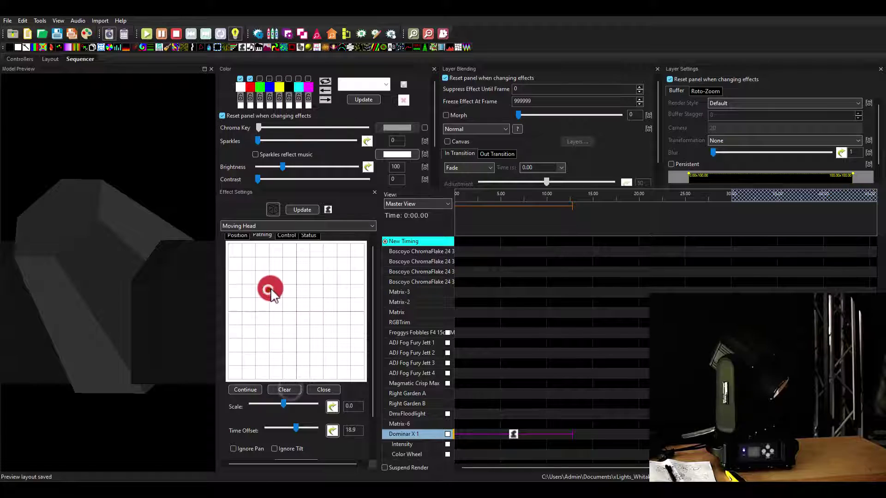
left_click_drag(300, 290, 316, 291)
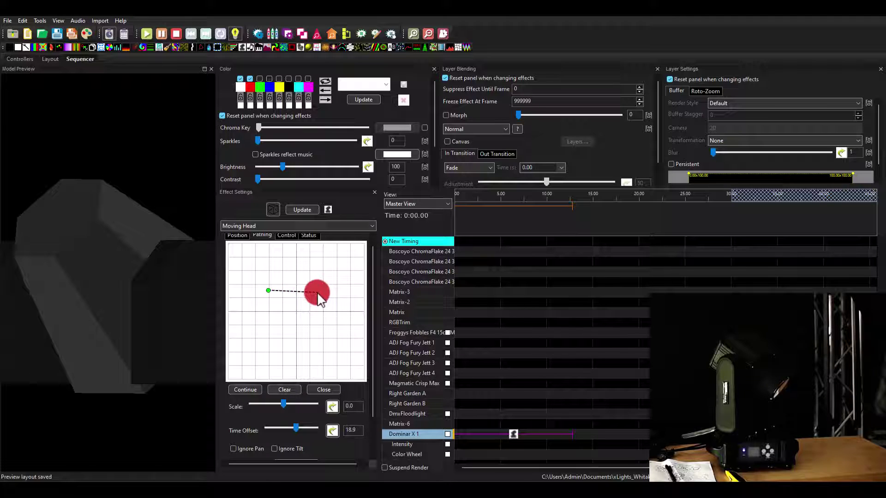
left_click_drag(316, 294, 320, 295)
mouse_move(322, 320)
left_mouse_down()
mouse_move(260, 322)
mouse_move(298, 297)
mouse_move(269, 326)
mouse_move(276, 292)
left_mouse_up()
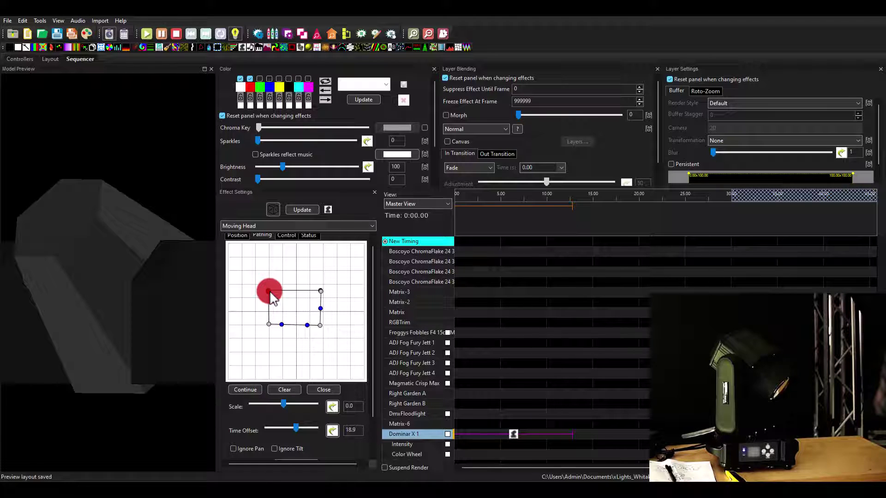
left_click_drag(282, 298, 258, 311)
left_click_drag(286, 280, 270, 301)
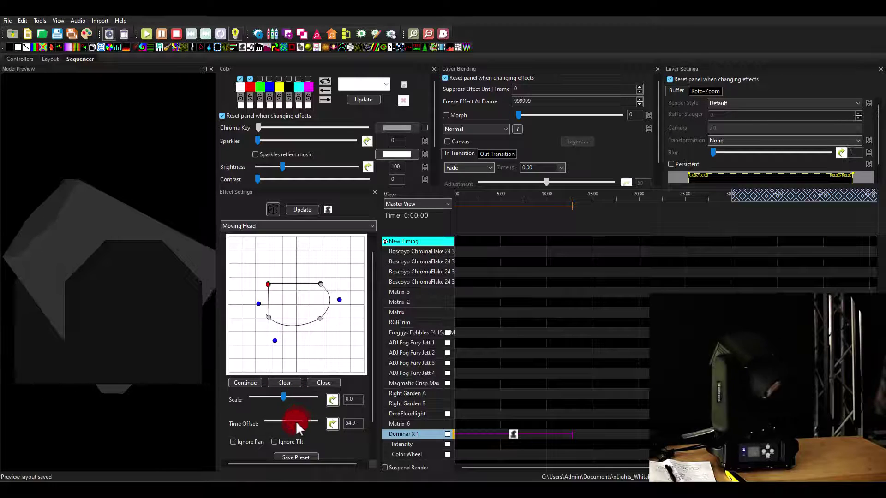
Set the path's time offset to 30.9 and try out the Ignore Pan and Ignore Tilt options, leaving both off.
left_click_drag(296, 421, 299, 421)
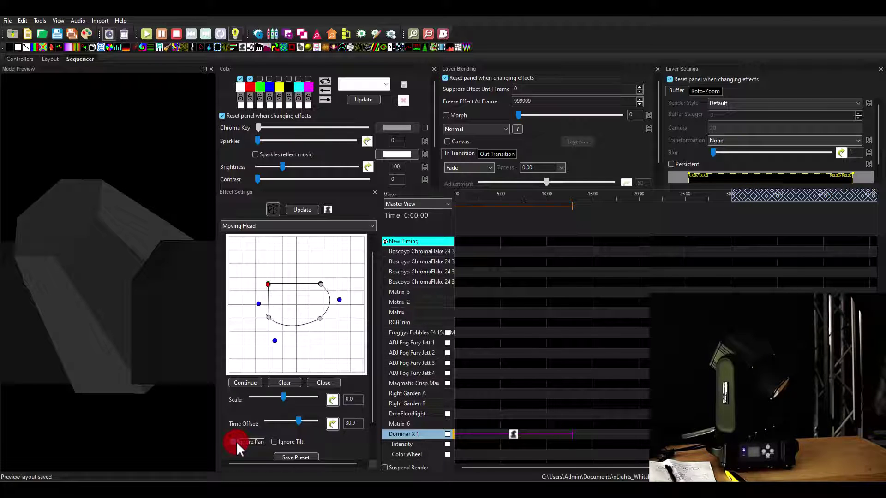
left_click(236, 442)
left_click(281, 440)
left_click(281, 440)
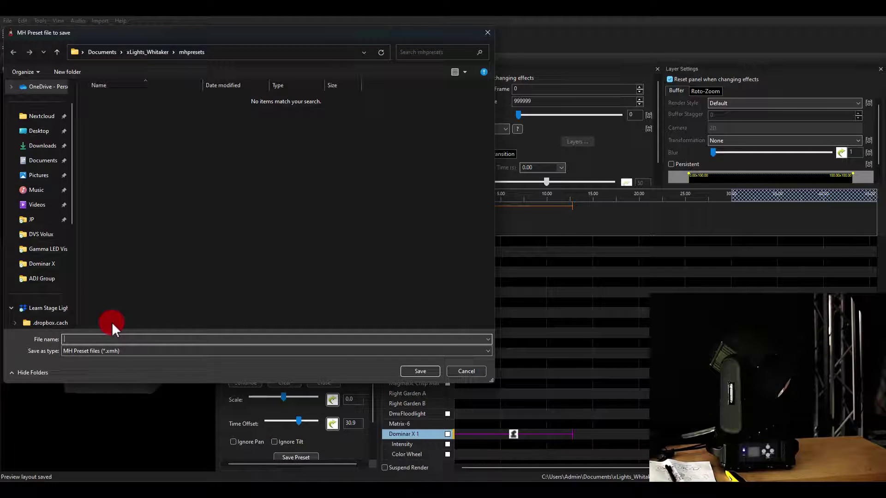
left_click(108, 346)
left_click(138, 356)
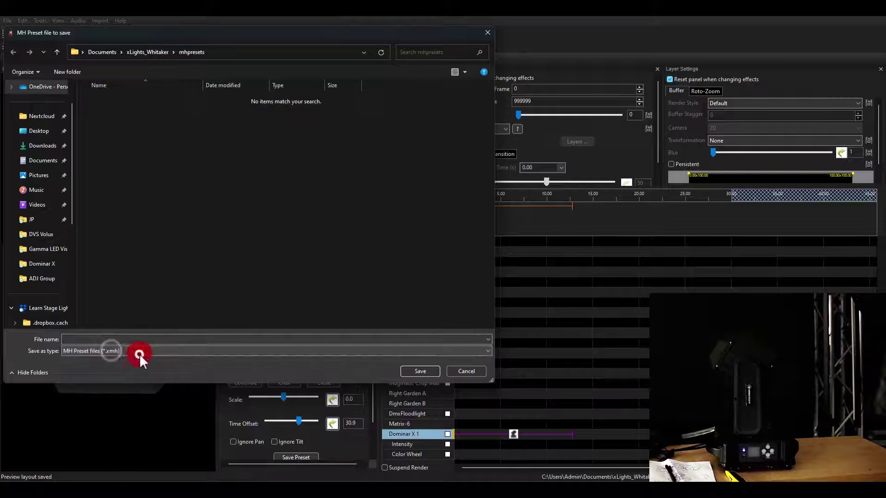
left_click(212, 326)
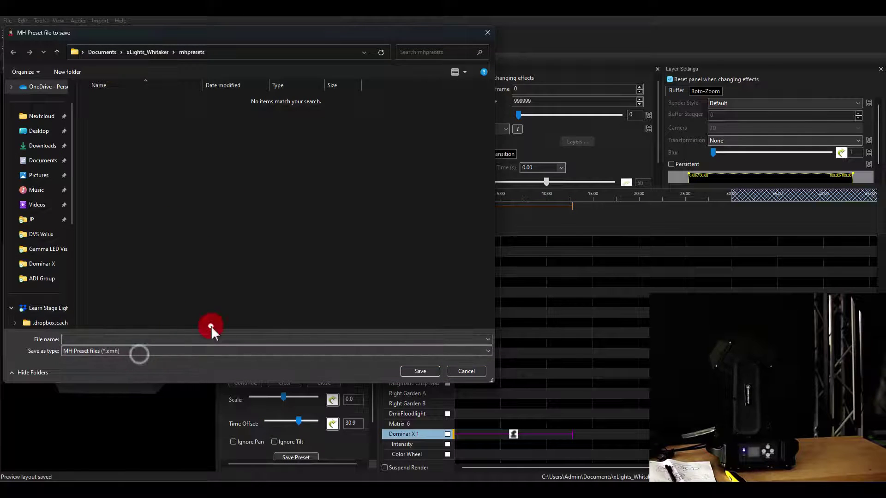
left_click(273, 343)
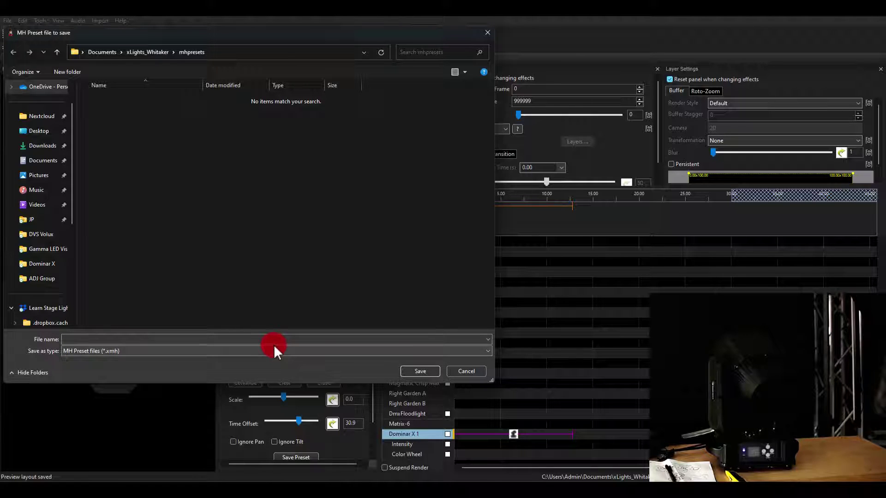
left_click(464, 370)
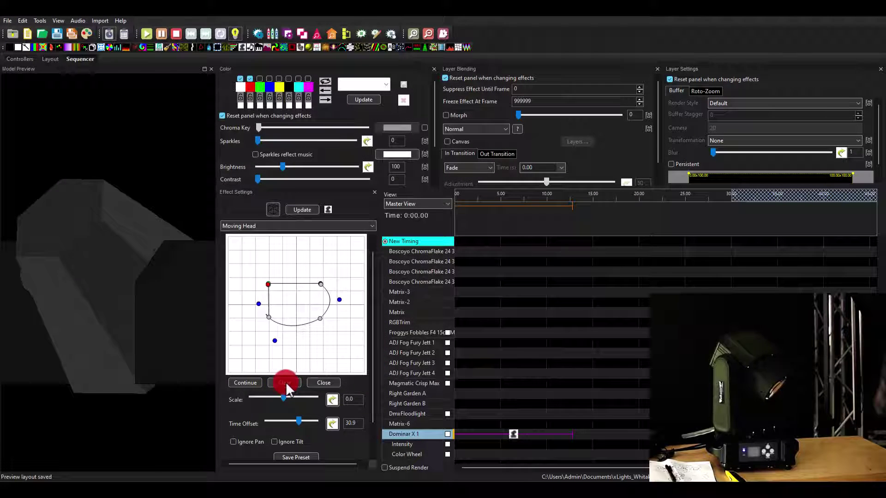
Clear the drawn path and set the head's position to pan 0.0 and tilt 65.9 degrees.
left_click(287, 383)
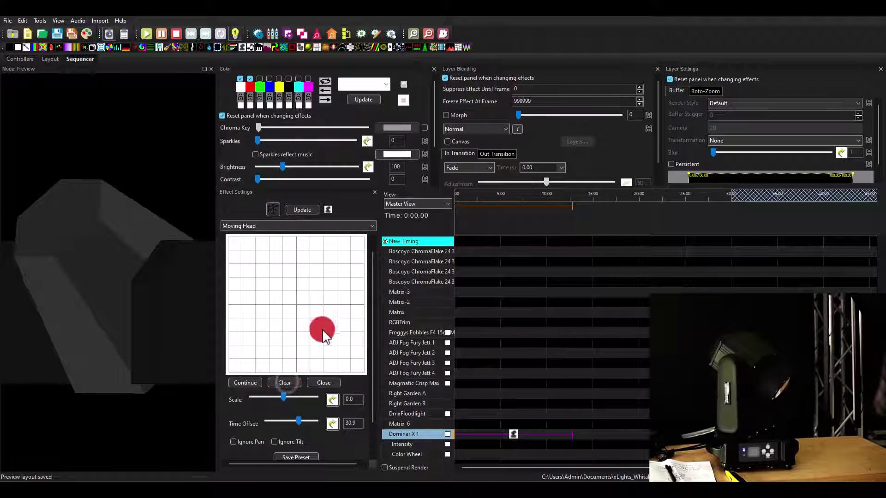
scroll(339, 353, "up", 1)
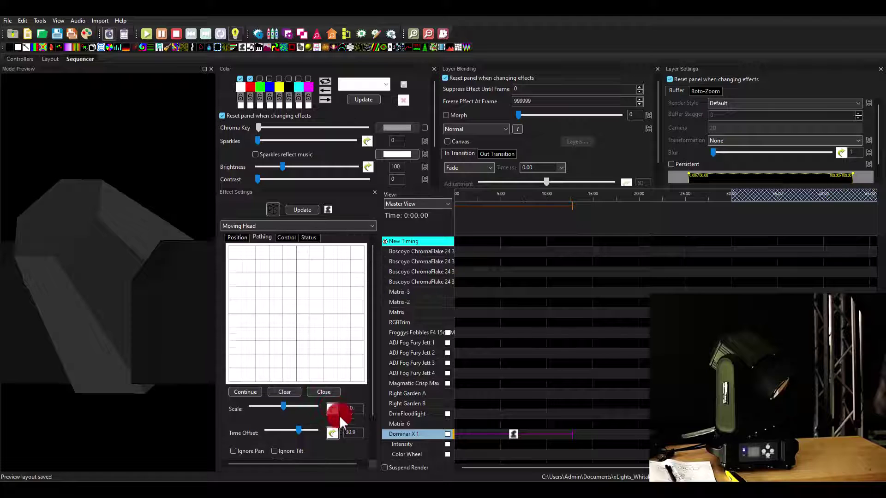
left_click(284, 241)
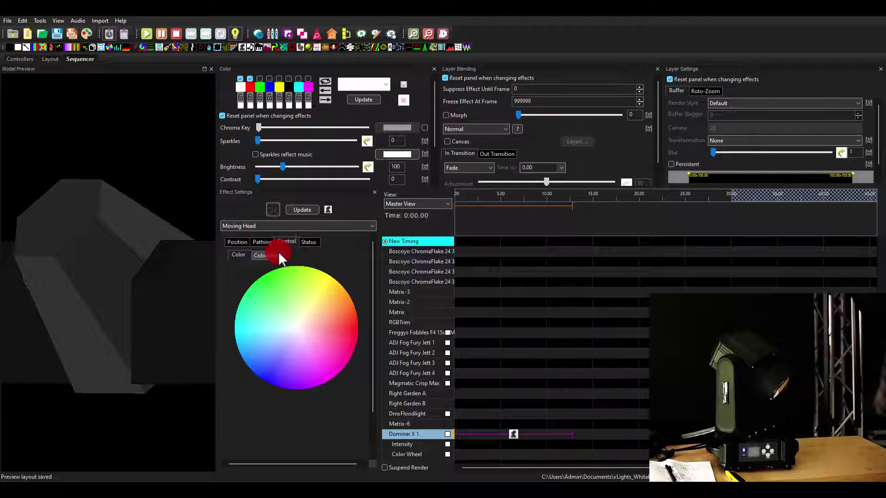
left_click(237, 241)
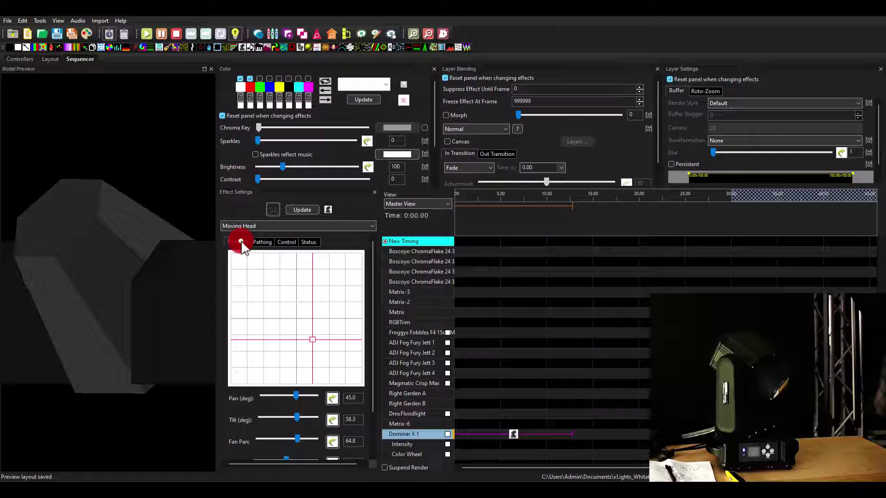
left_click(296, 322)
left_click_drag(297, 322, 299, 349)
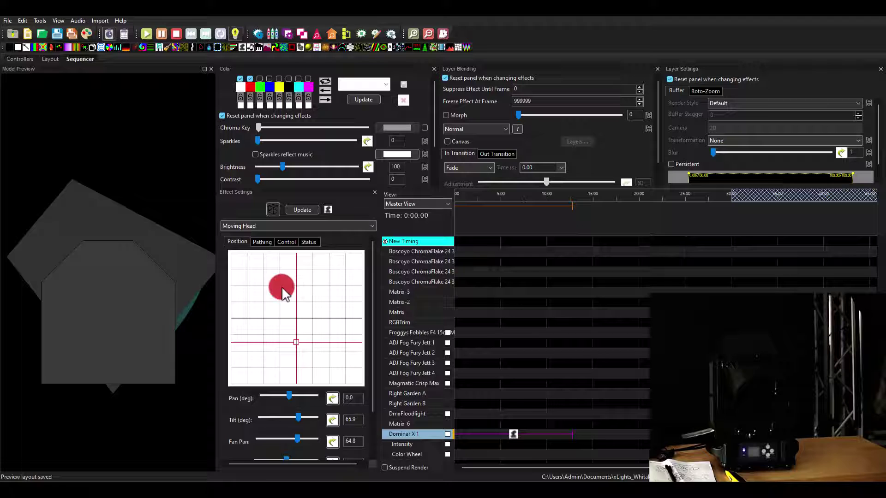
Give the moving head a beam color from the full color circle, sweeping from green through yellow to crimson red.
left_click(281, 243)
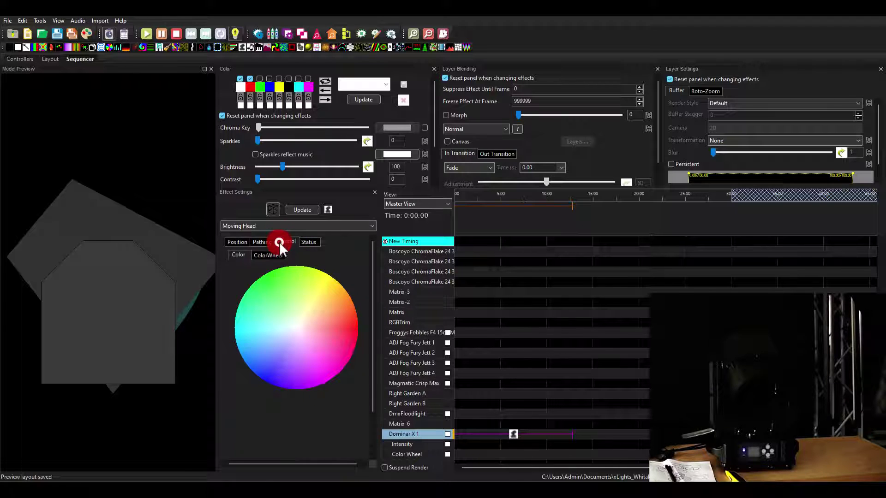
left_click(282, 287)
mouse_move(283, 284)
left_mouse_down()
mouse_move(304, 301)
mouse_move(273, 319)
mouse_move(341, 342)
mouse_move(334, 276)
mouse_move(277, 248)
mouse_move(272, 258)
mouse_move(301, 317)
mouse_move(293, 269)
mouse_move(254, 295)
mouse_move(241, 287)
mouse_move(330, 267)
mouse_move(333, 292)
mouse_move(327, 274)
left_mouse_up()
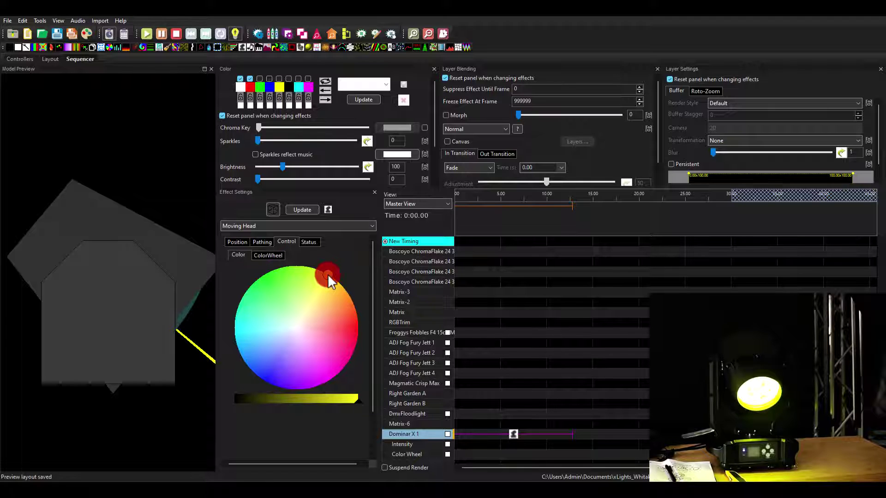
left_click_drag(328, 274, 352, 320)
left_click(272, 258)
left_click(241, 254)
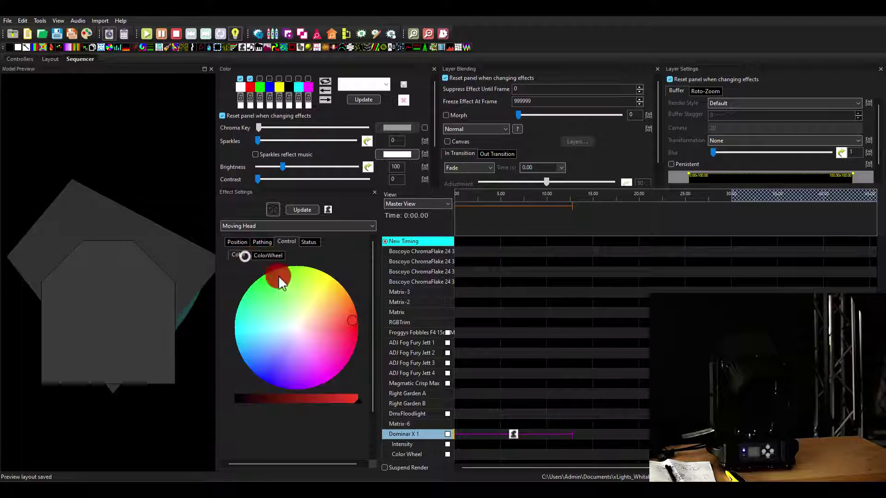
mouse_move(328, 293)
left_mouse_down()
mouse_move(347, 300)
mouse_move(303, 365)
mouse_move(256, 376)
mouse_move(317, 353)
mouse_move(345, 354)
mouse_move(335, 351)
mouse_move(345, 331)
mouse_move(356, 334)
left_mouse_up()
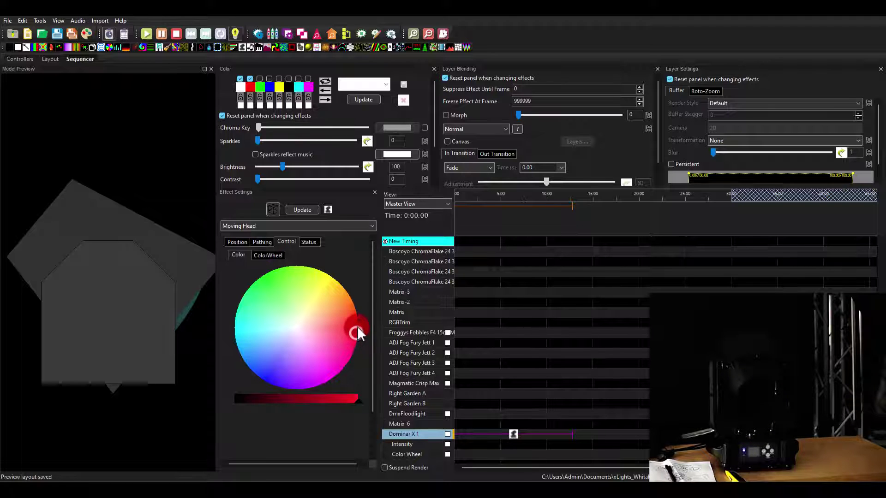
Set the beam color to blue from the fixture's color wheel and review the effect's status and position settings.
left_click(268, 255)
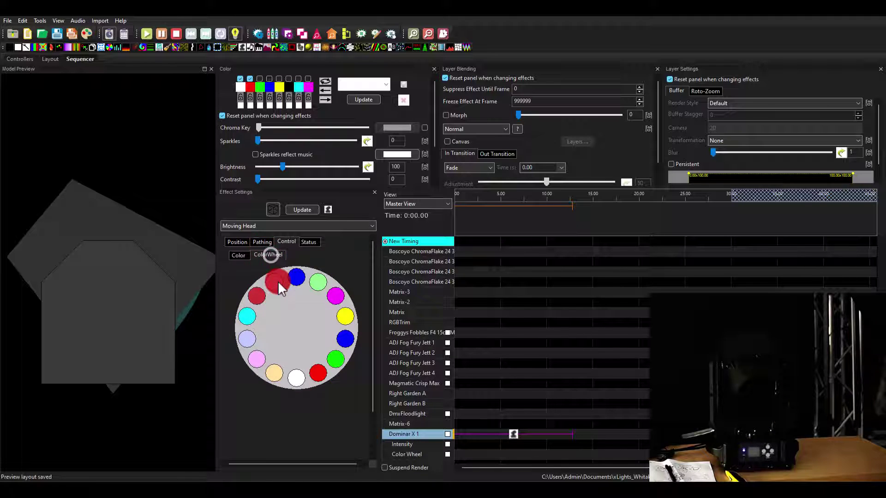
left_click(278, 281)
left_click(301, 278)
left_click(317, 284)
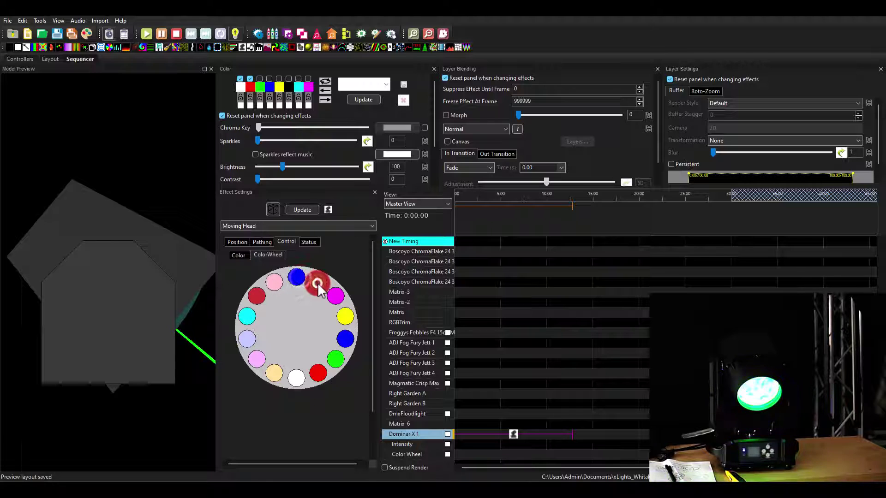
mouse_move(318, 283)
left_mouse_down()
mouse_move(342, 308)
mouse_move(339, 358)
mouse_move(276, 379)
mouse_move(252, 356)
mouse_move(245, 317)
mouse_move(258, 296)
mouse_move(297, 276)
left_mouse_up()
left_click(341, 259)
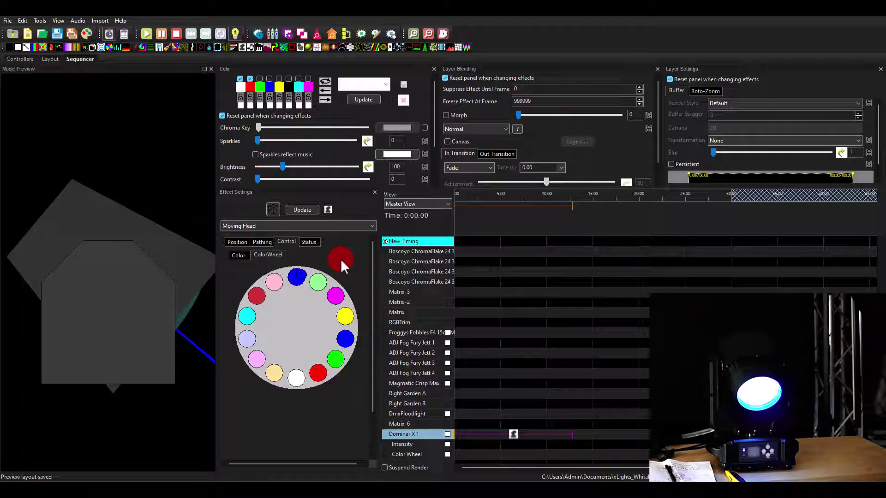
left_click(308, 242)
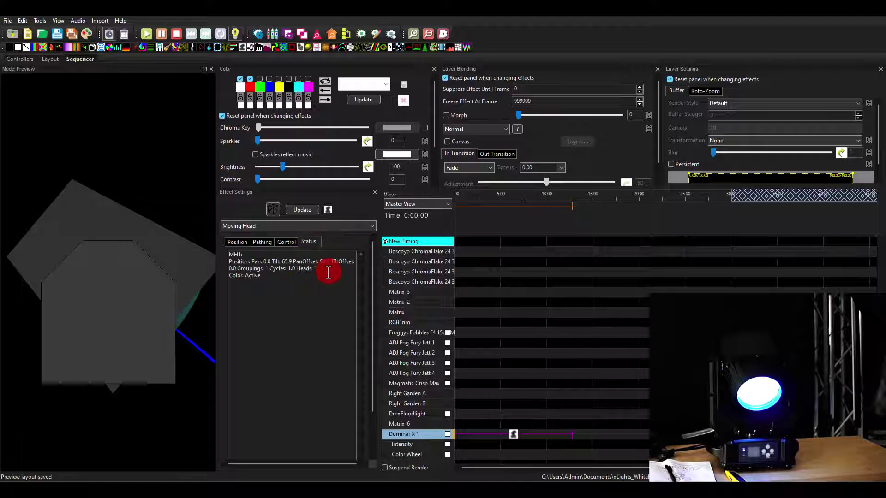
left_click(237, 241)
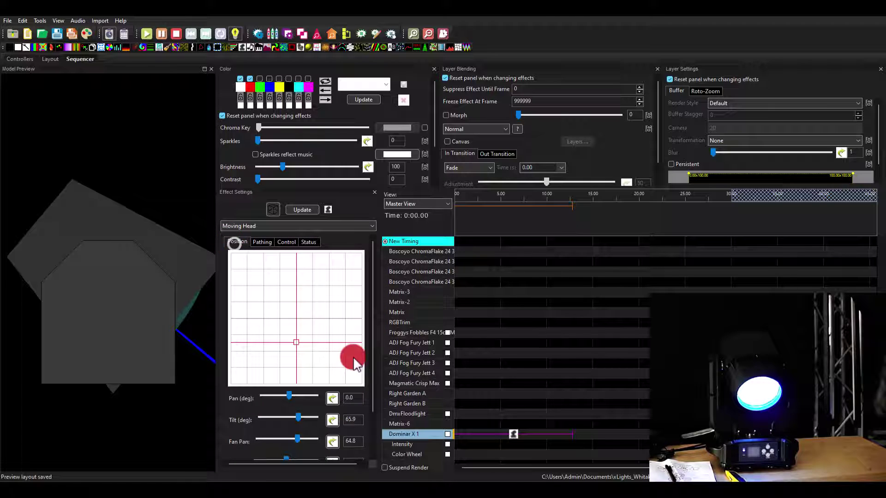
Try several color wheel slots for the beam, including crimson, cyan, lavender and white, ending on light pink.
left_click(292, 242)
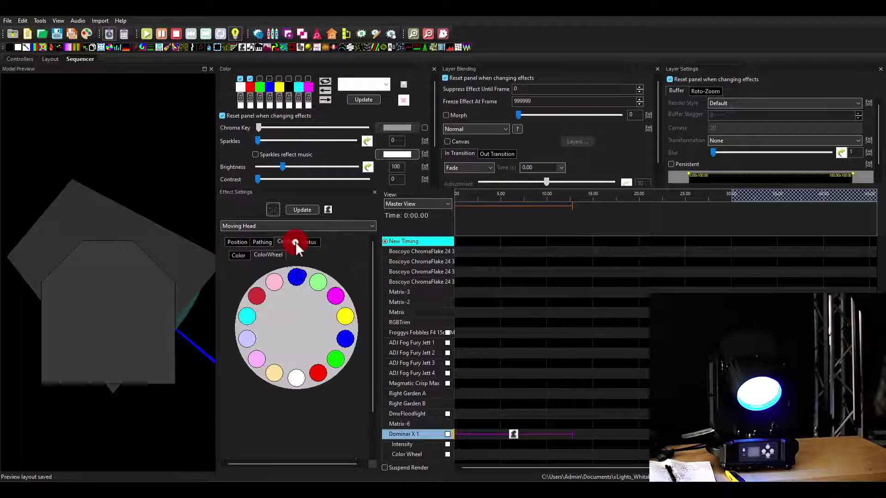
left_click(245, 255)
left_click(255, 254)
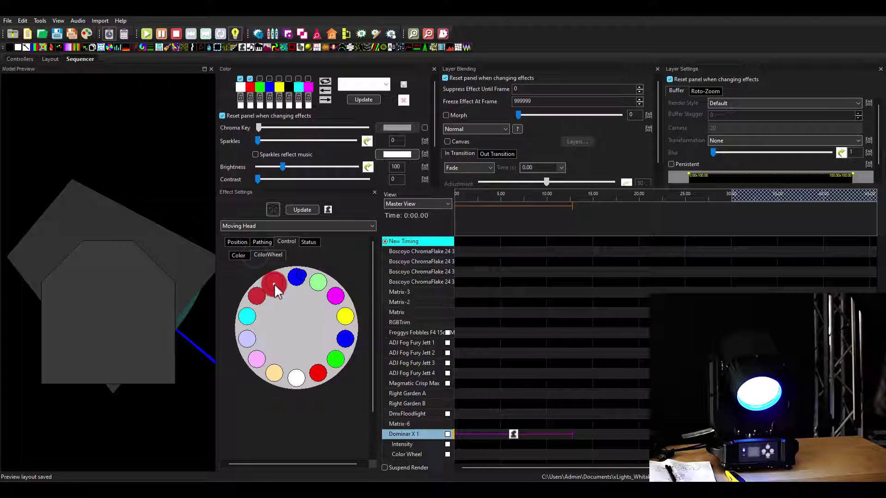
left_click(259, 294)
left_click(247, 317)
left_click(249, 339)
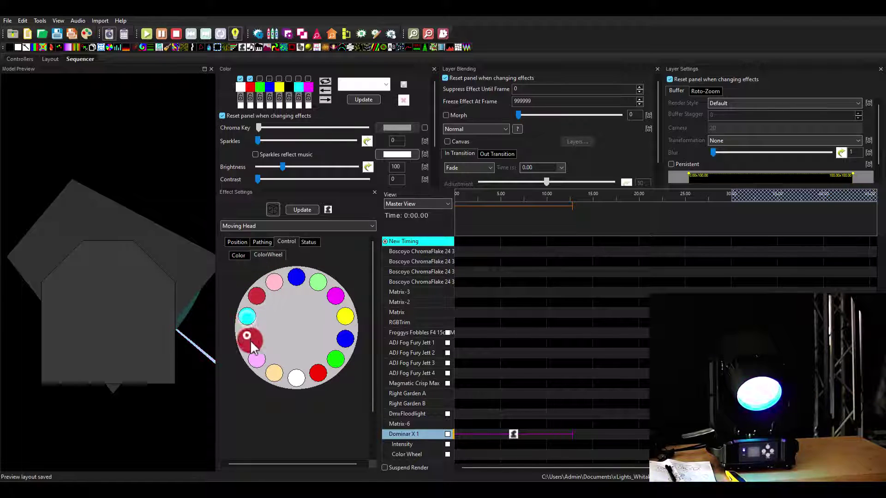
left_click(253, 358)
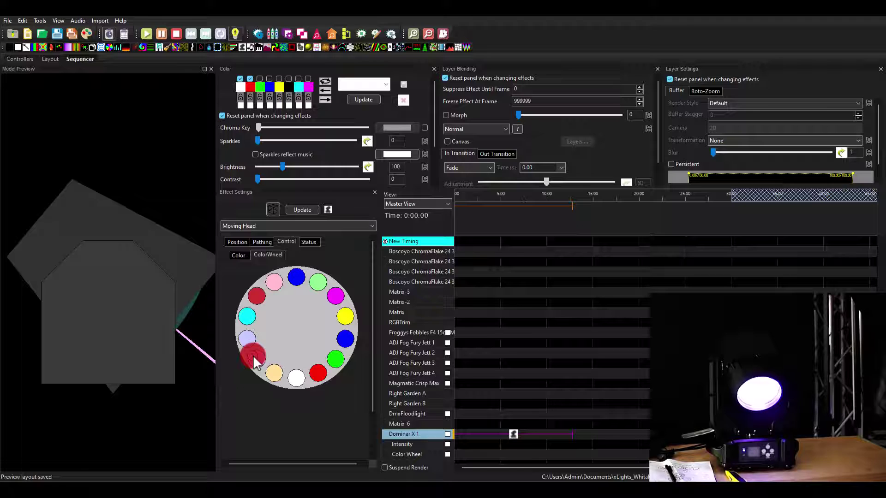
left_click(262, 370)
left_click(289, 350)
left_click(296, 377)
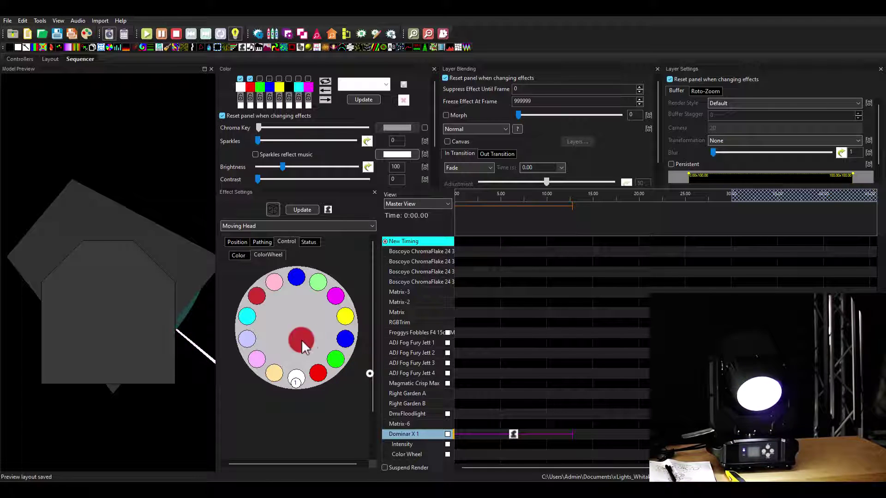
left_click(428, 434)
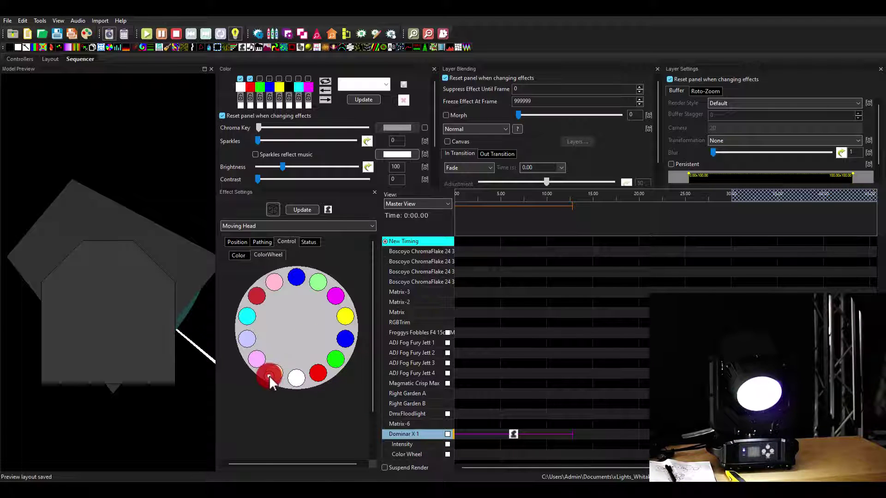
left_click(257, 360)
left_click(259, 302)
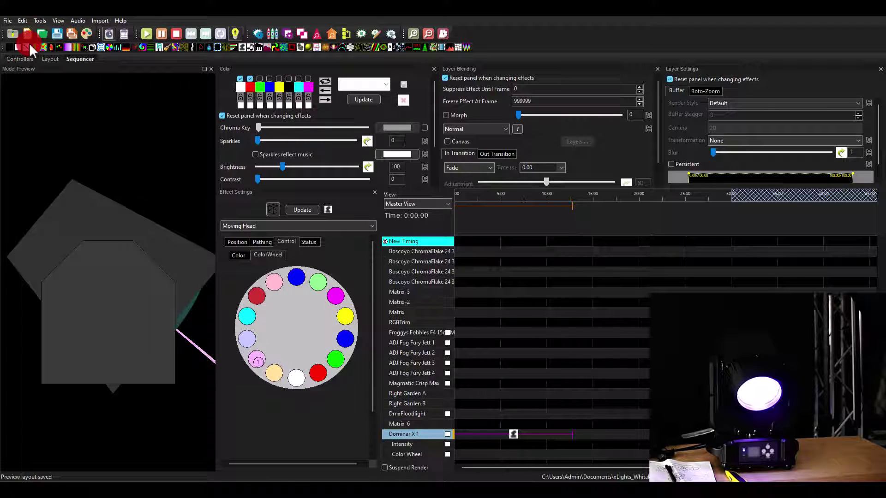
Add an On effect to the Intensity row of Dominar X 1, spanning the Moving Head effect, and select it.
mouse_move(19, 46)
left_mouse_down()
mouse_move(403, 354)
mouse_move(457, 439)
mouse_move(574, 445)
left_mouse_up()
left_click(451, 437)
scroll(452, 436, "down", 2)
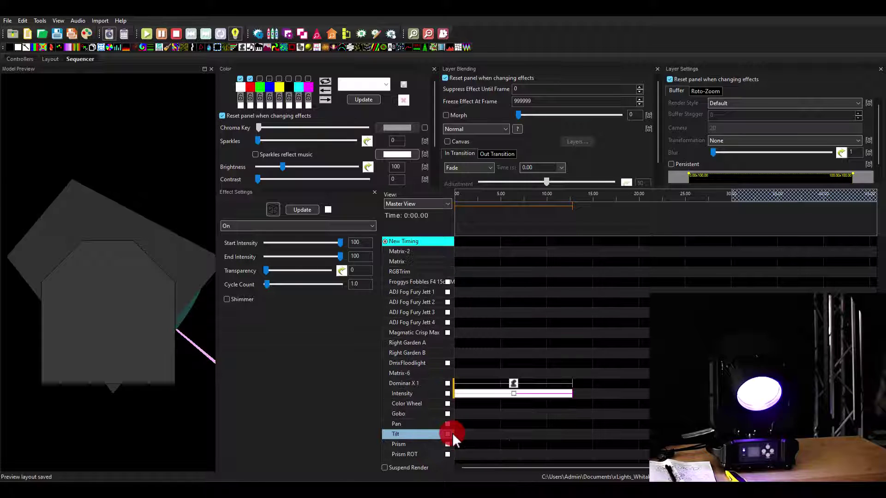
left_click(401, 383)
left_click(441, 383)
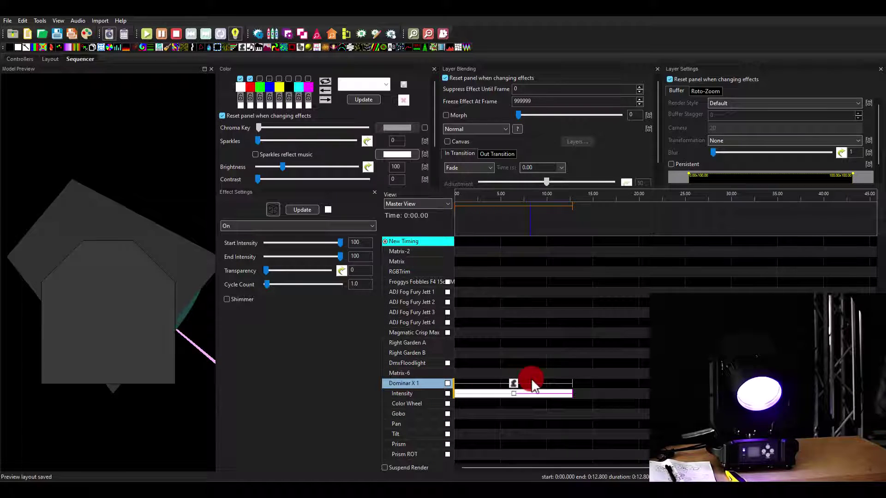
left_click(510, 391)
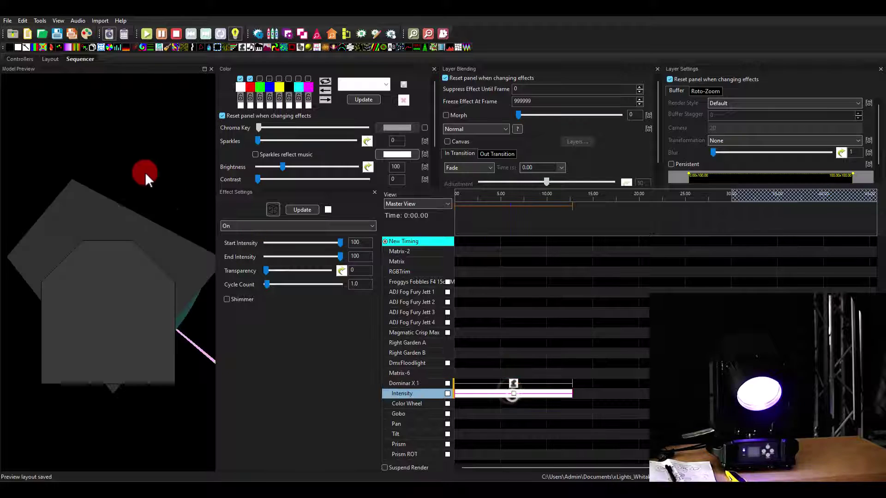
left_click(126, 96)
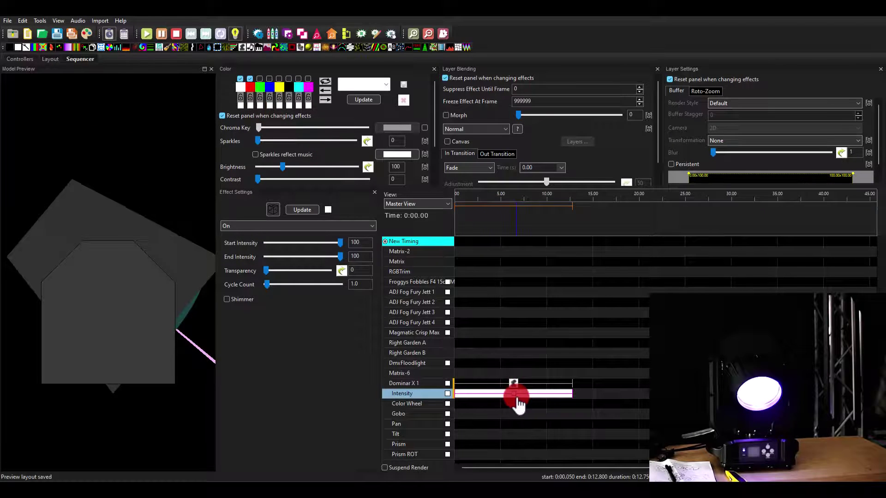
Try ramping the Intensity row's On effect from 0 to 90, and delete that effect.
left_click_drag(339, 258, 265, 243)
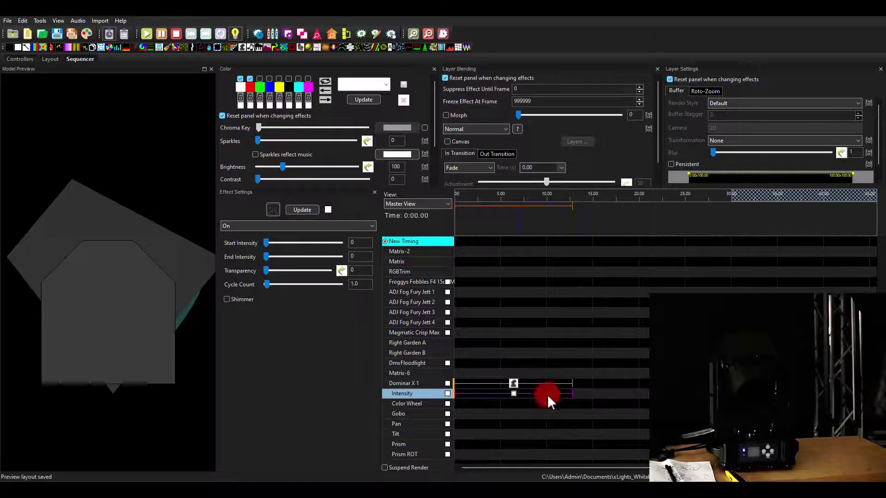
left_click_drag(266, 257, 333, 257)
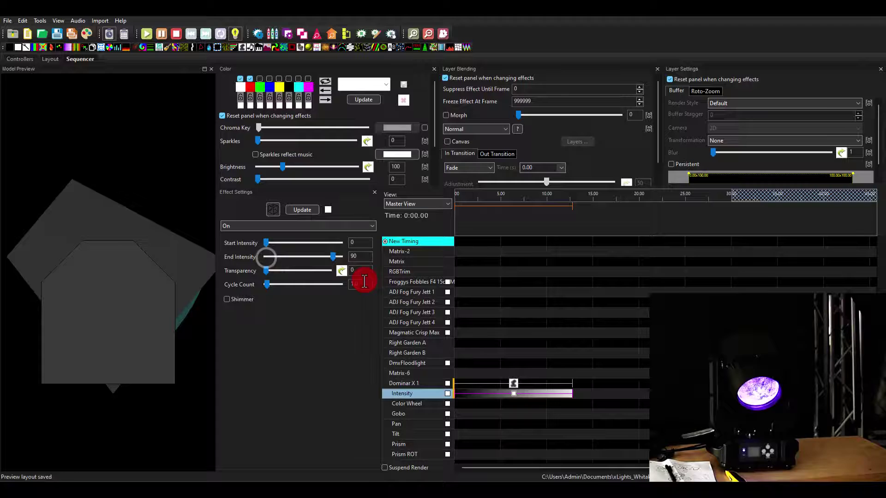
left_click(512, 395)
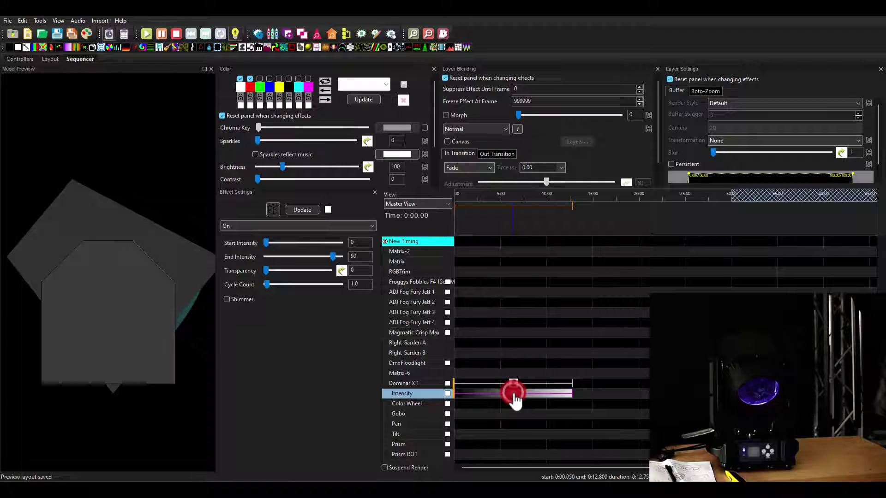
key("Delete")
Set the Dominar X 1 Moving Head effect's color wheel to the uppermost blue slot.
left_click(512, 386)
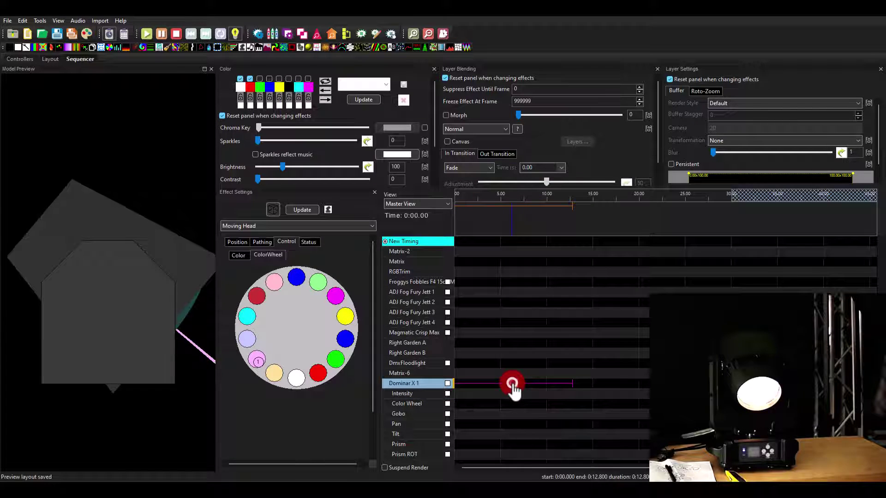
left_click(302, 279)
left_click(295, 276)
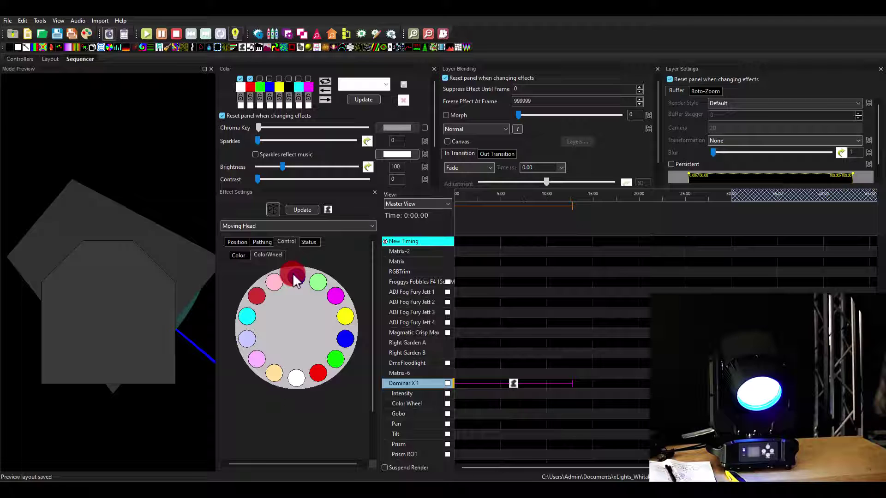
left_click_drag(292, 274, 308, 309)
left_click_drag(243, 245, 260, 293)
Examine the Dominar X 1 model's properties in the layout, including the Moving Head Config and the Fixture options.
left_click(49, 59)
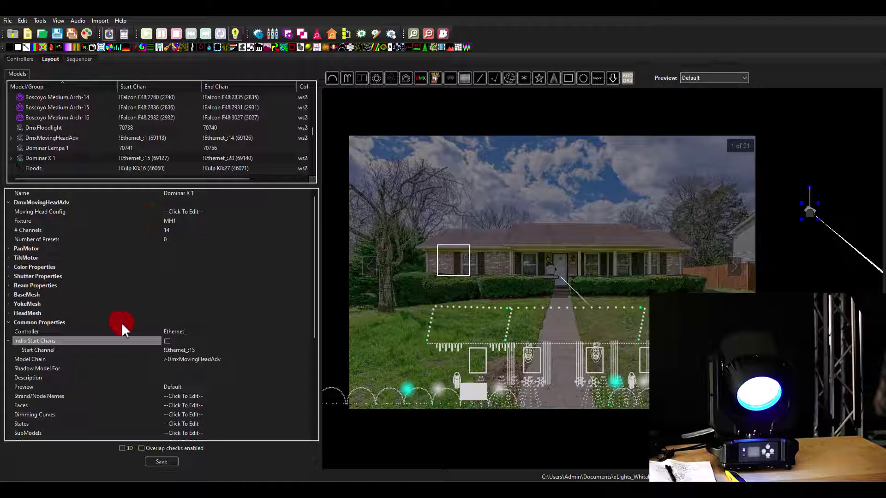
left_click(147, 209)
left_click(184, 191)
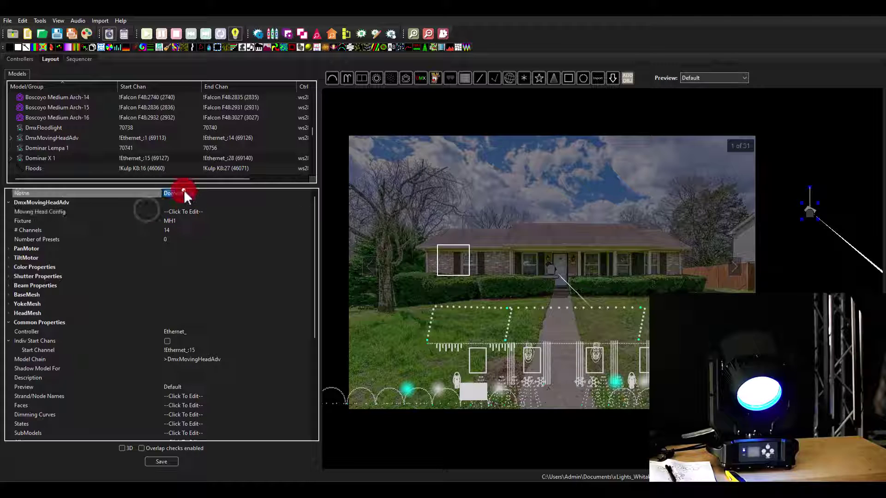
left_click(175, 212)
left_click(173, 219)
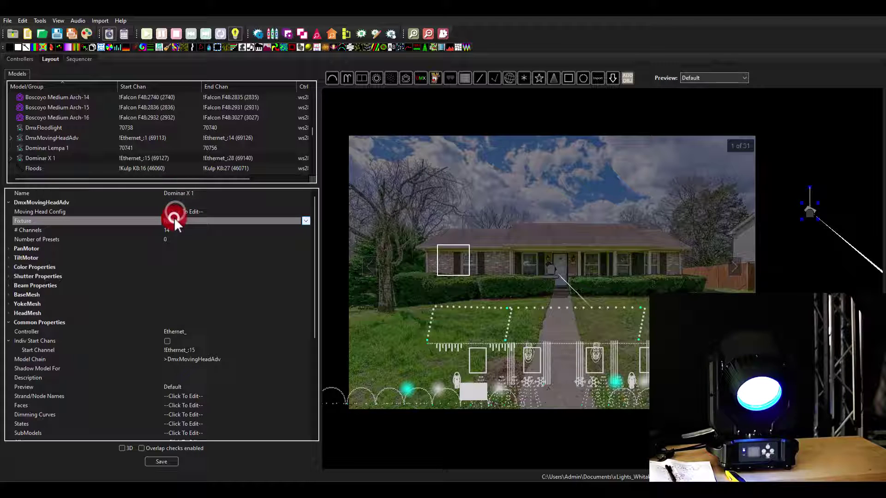
left_click(173, 215)
left_click(176, 220)
left_click(176, 220)
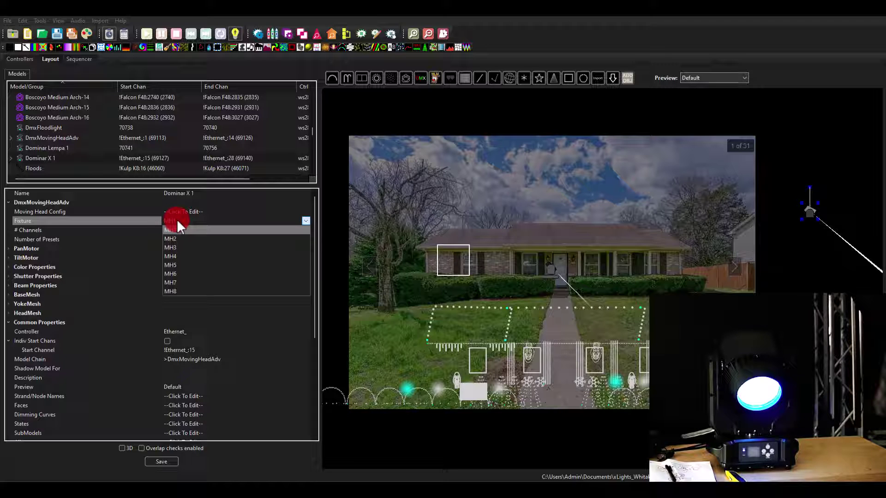
left_click(177, 220)
Return to the sequencer and review the Moving Head effect's position, pathing, control and status settings.
left_click(78, 59)
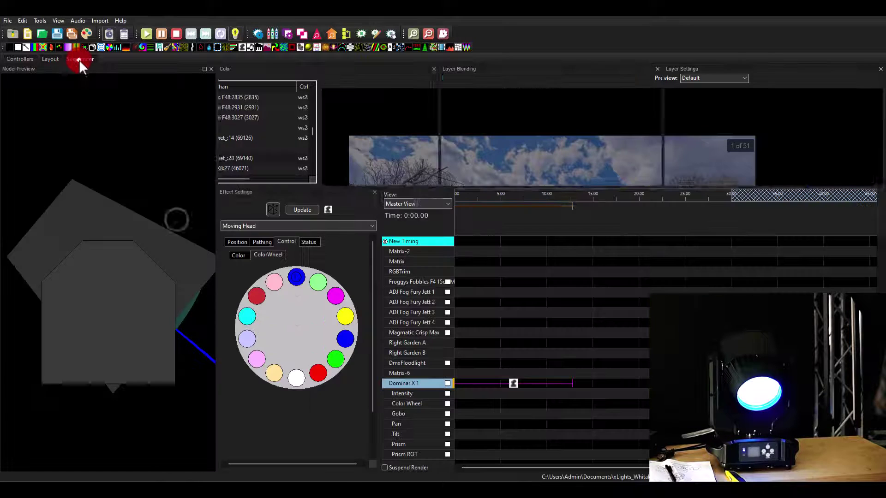
left_click(248, 241)
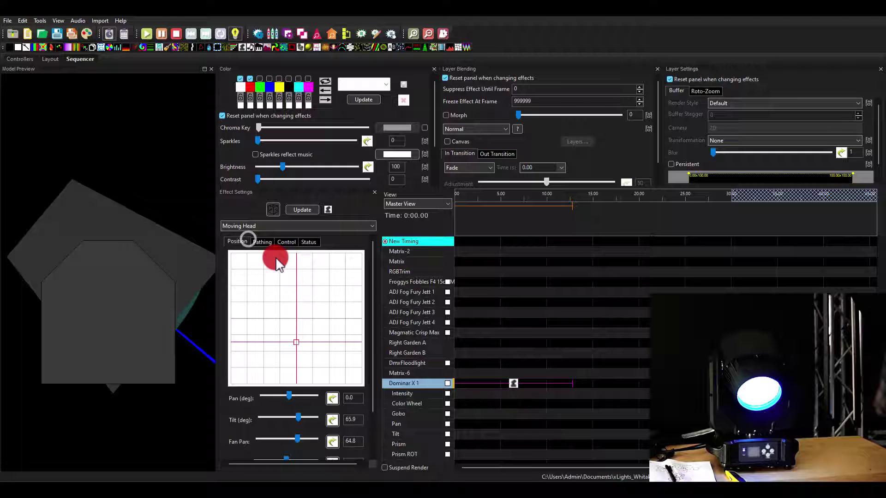
left_click(256, 241)
left_click(288, 273)
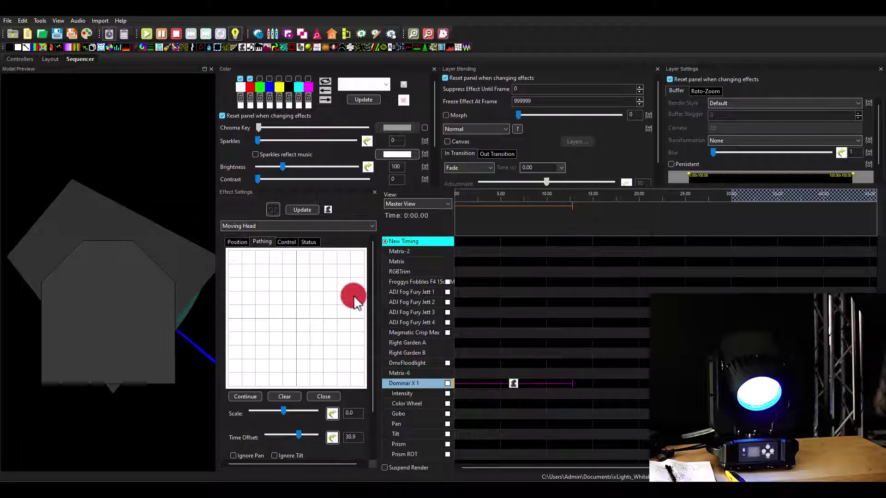
left_click_drag(369, 284, 364, 236)
left_click(233, 242)
left_click(267, 241)
left_click(276, 241)
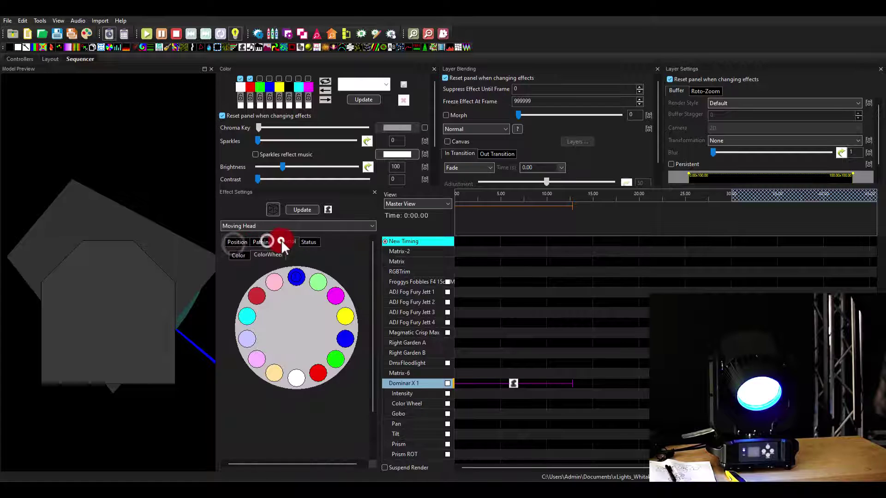
left_click(305, 241)
left_click(257, 241)
left_click(235, 242)
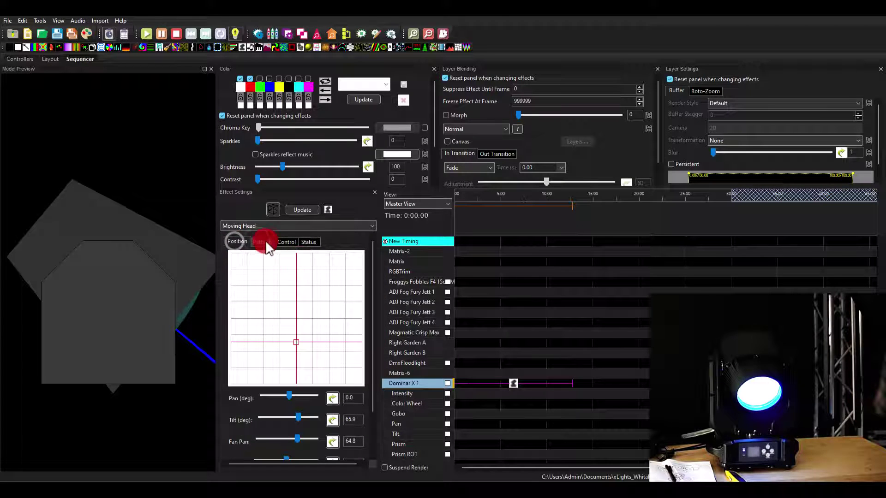
Examine how the Dominar X 1 effect's position and path grids relate to its color controls and status summary.
left_click(307, 334)
left_click(431, 379)
left_click(251, 292)
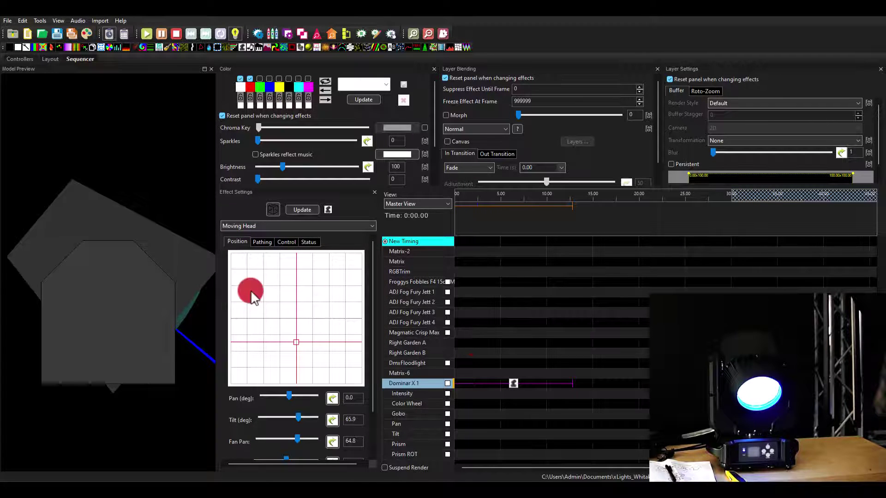
left_click(269, 239)
left_click(316, 305)
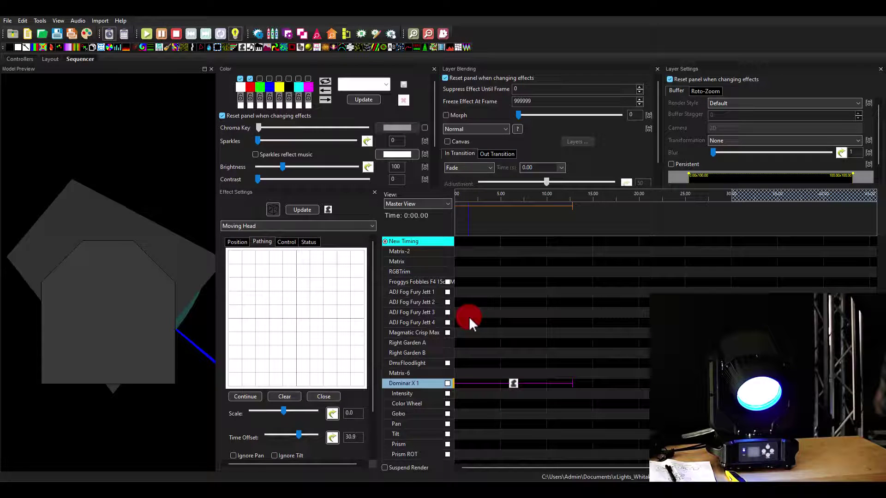
left_click(513, 384)
left_click(269, 256)
left_click(273, 376)
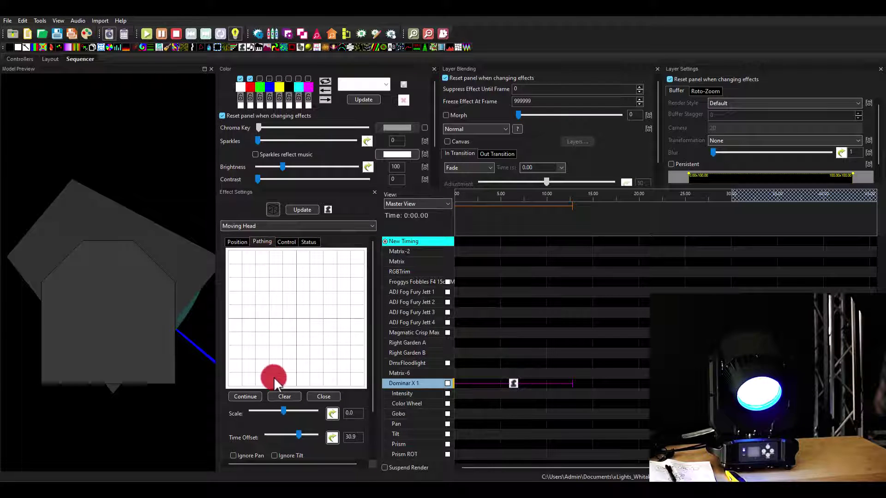
left_click(268, 267)
left_click(286, 242)
left_click(257, 240)
left_click(287, 242)
left_click(307, 242)
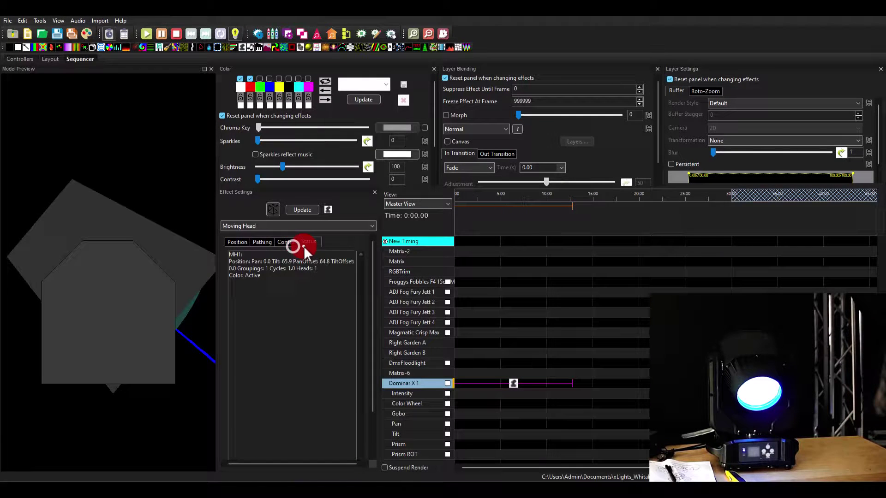
left_click(249, 242)
left_click(253, 241)
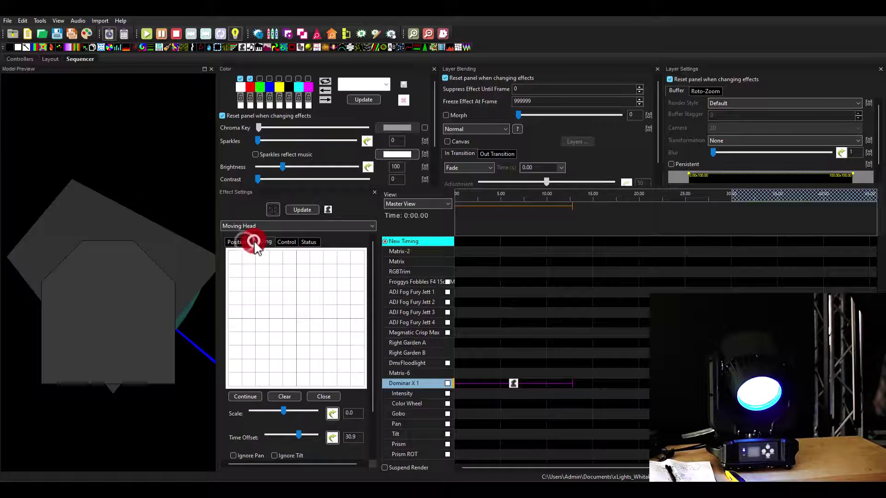
Open the layout and check Dominar X 1's fixture options, Moving Head Config, channel count and number of presets.
left_click(52, 59)
left_click(183, 220)
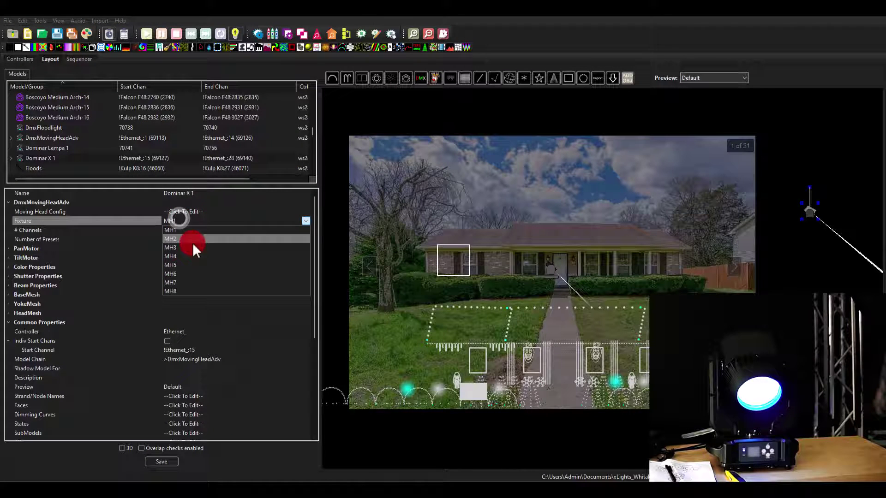
left_click(201, 207)
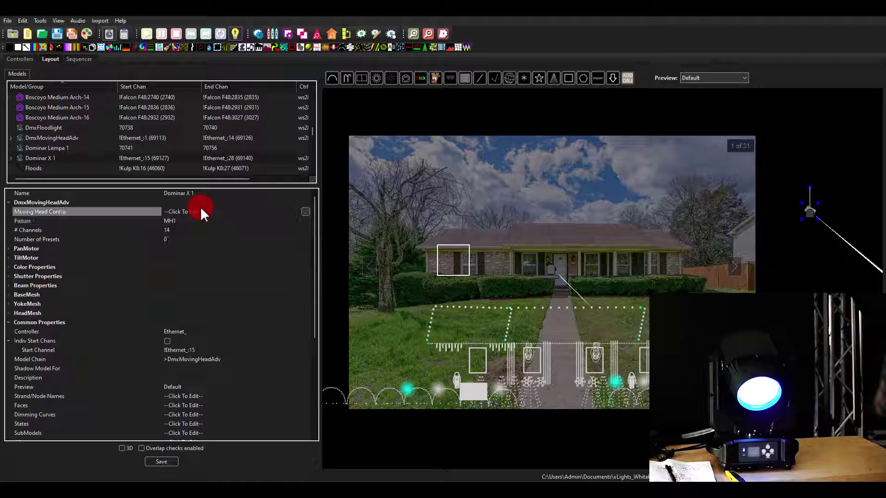
left_click(191, 237)
left_click(190, 230)
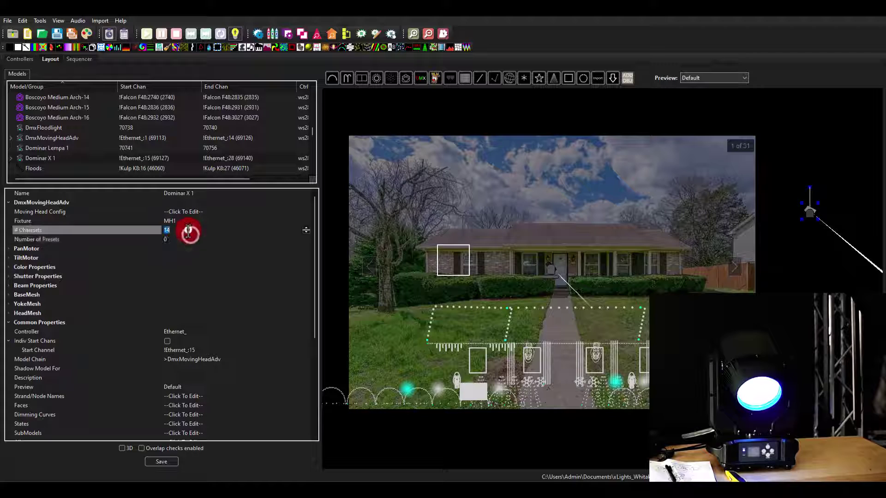
left_click(189, 239)
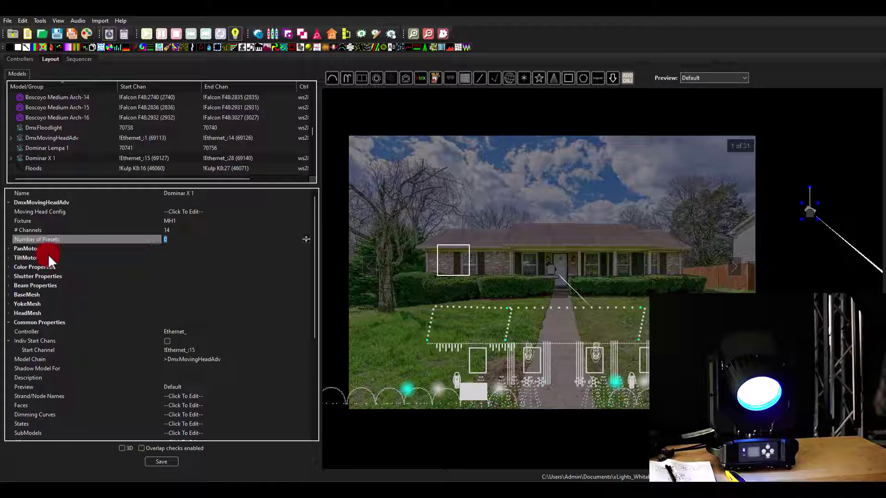
Inspect Dominar X 1's PanMotor settings, including the coarse and fine channels, then collapse the group.
left_click(10, 249)
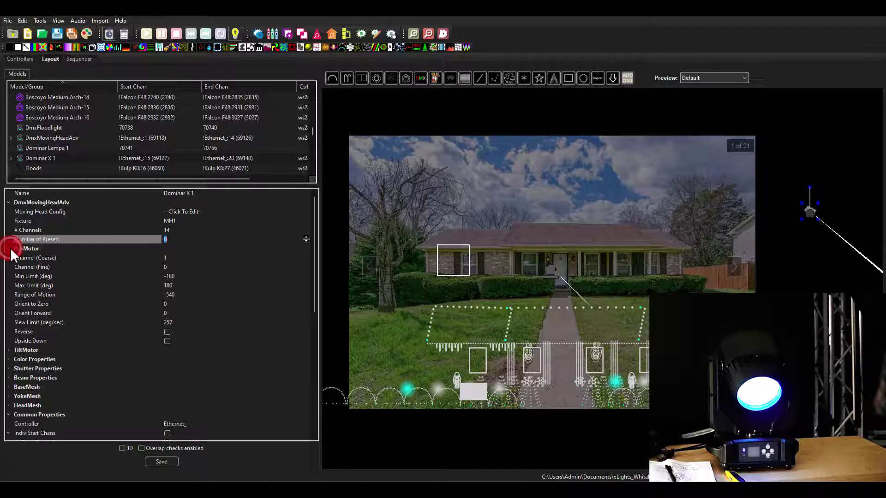
left_click(24, 254)
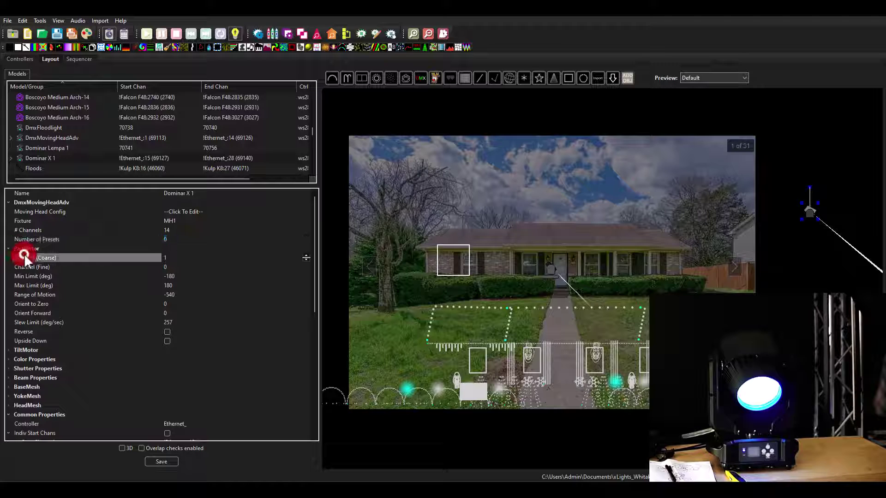
left_click(66, 270)
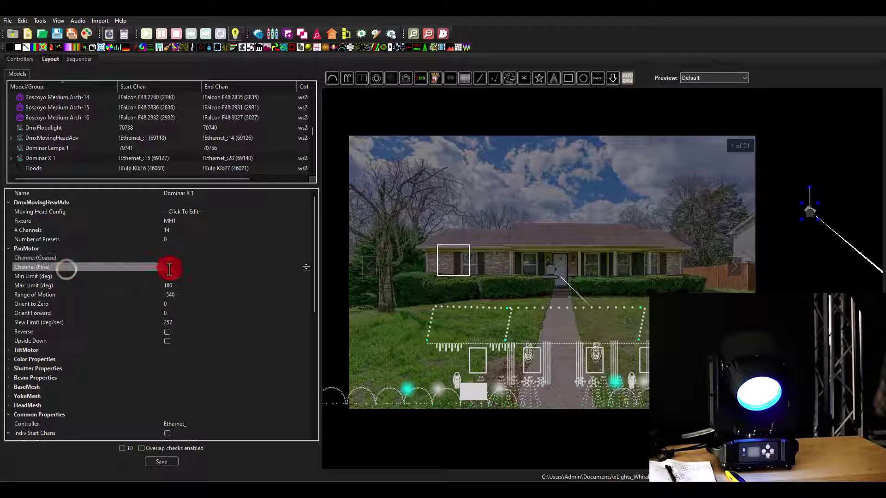
left_click(10, 350)
left_click(10, 350)
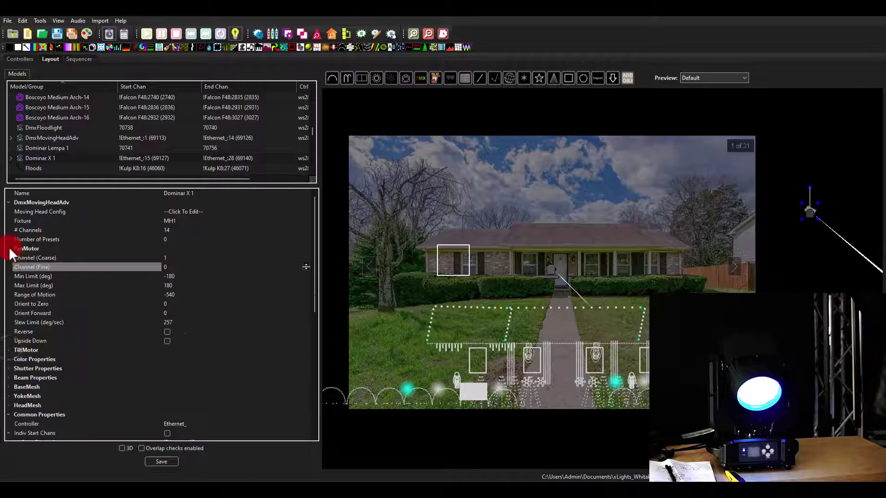
left_click(8, 248)
Look through Dominar X 1's Color, Shutter and Beam property groups, collapsing each one after viewing it.
left_click(9, 266)
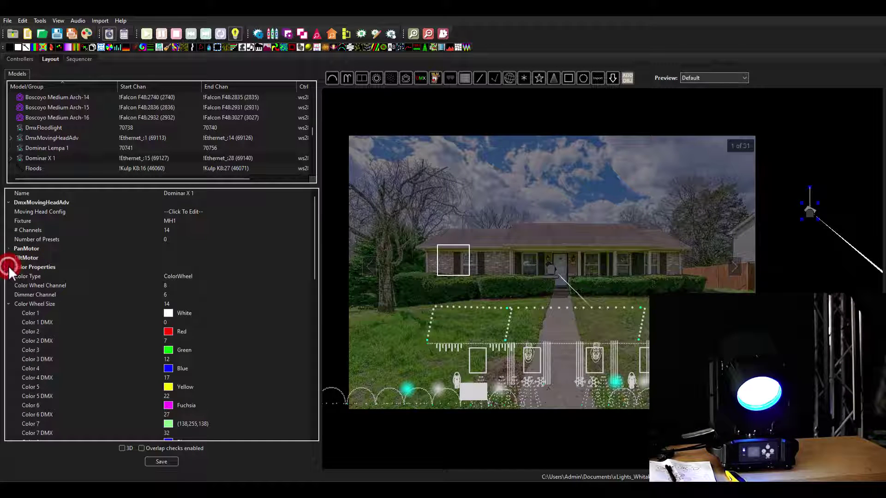
left_click(9, 267)
left_click(8, 285)
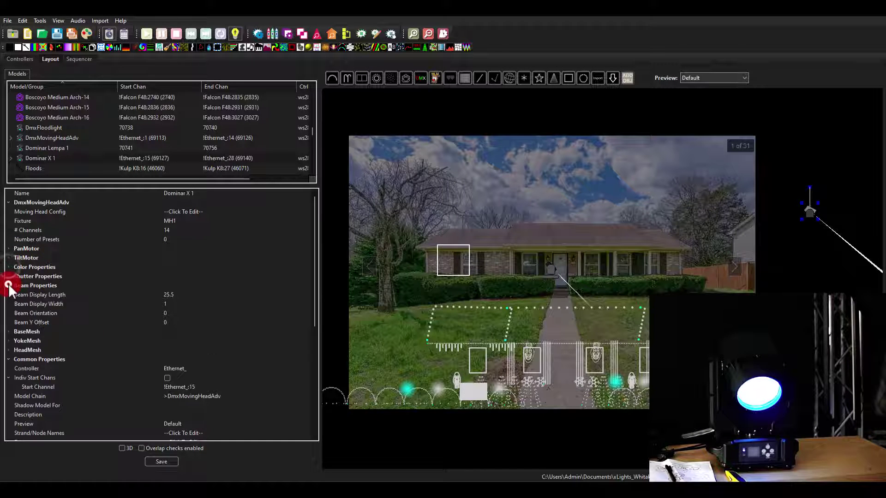
left_click(8, 276)
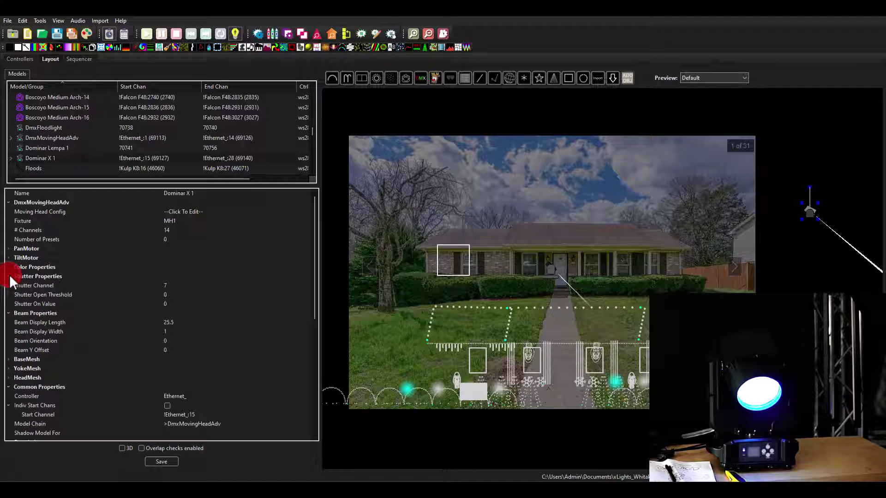
left_click(9, 276)
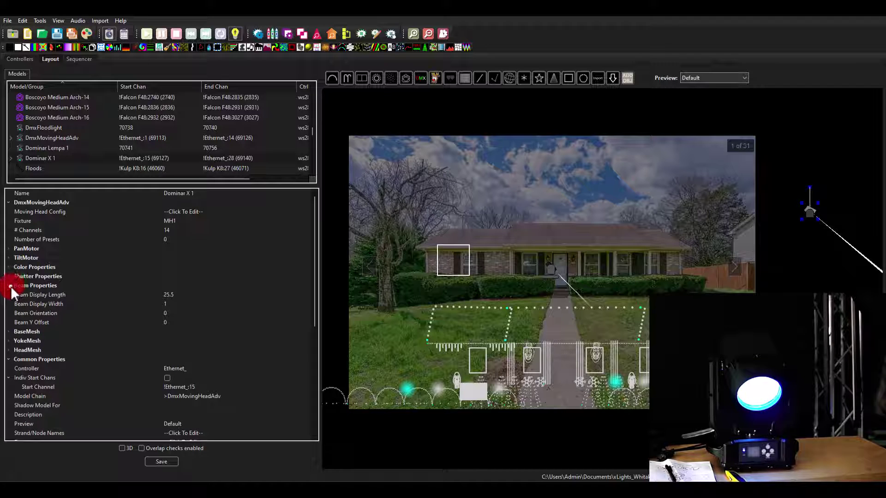
left_click(10, 286)
left_click(8, 294)
left_click(8, 295)
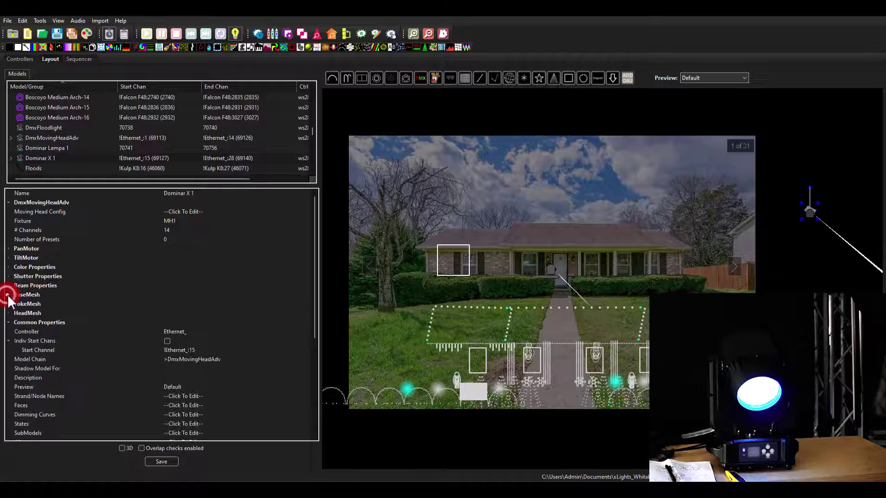
Look over Dominar X 1's Common Properties and Controller Connection settings.
left_click(11, 321)
left_click(10, 321)
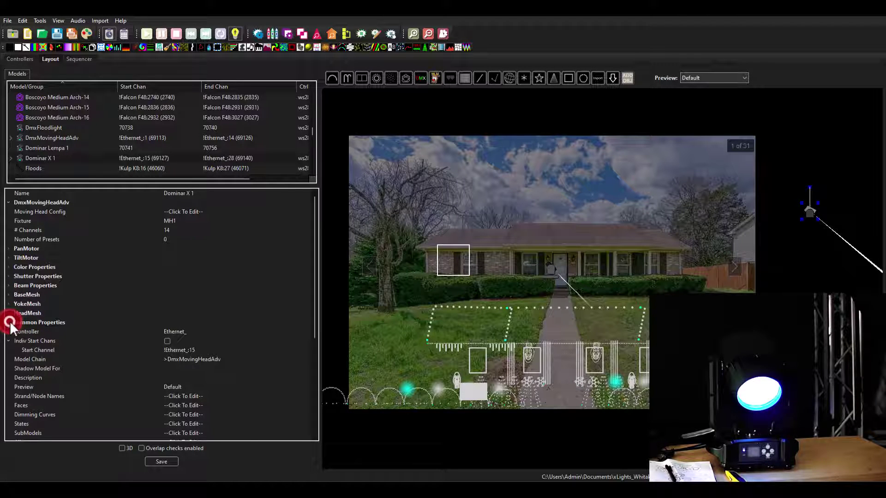
left_click(10, 321)
left_click(10, 322)
scroll(59, 350, "down", 2)
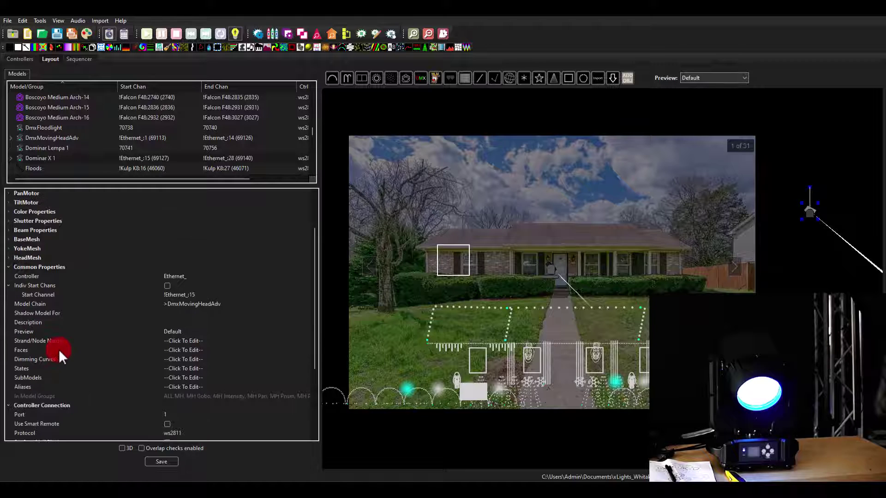
scroll(59, 349, "up", 2)
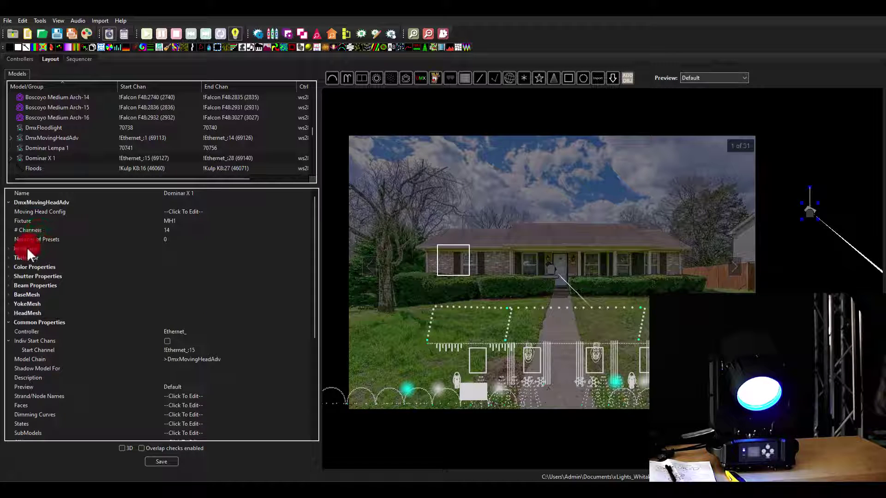
Expand the Color Properties and review the color wheel entries with their DMX values.
left_click(9, 267)
scroll(121, 297, "down", 6)
scroll(120, 297, "up", 2)
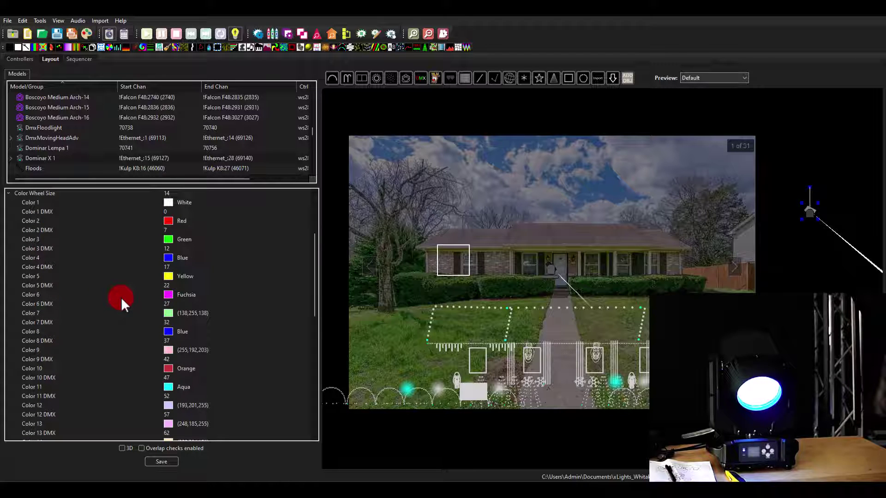
scroll(121, 297, "up", 4)
Expand PanMotor and TiltMotor and review their Reverse, Upside Down, channel and limit settings.
double_click(20, 250)
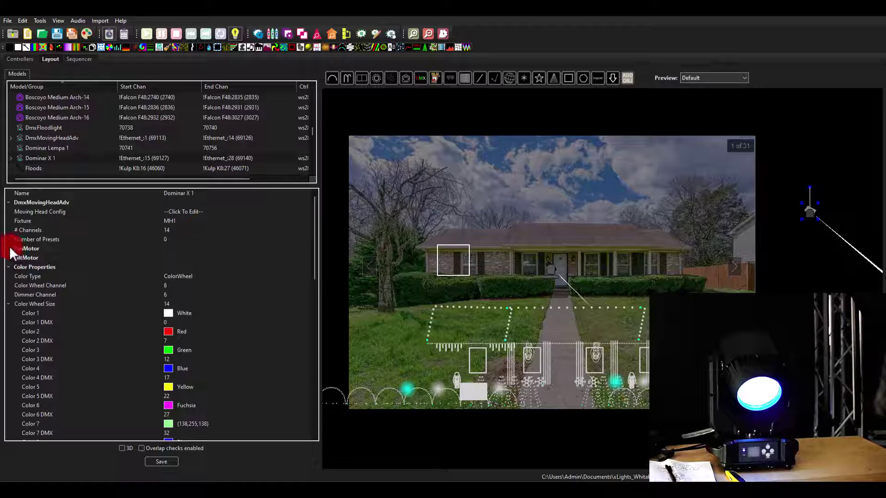
left_click(27, 353)
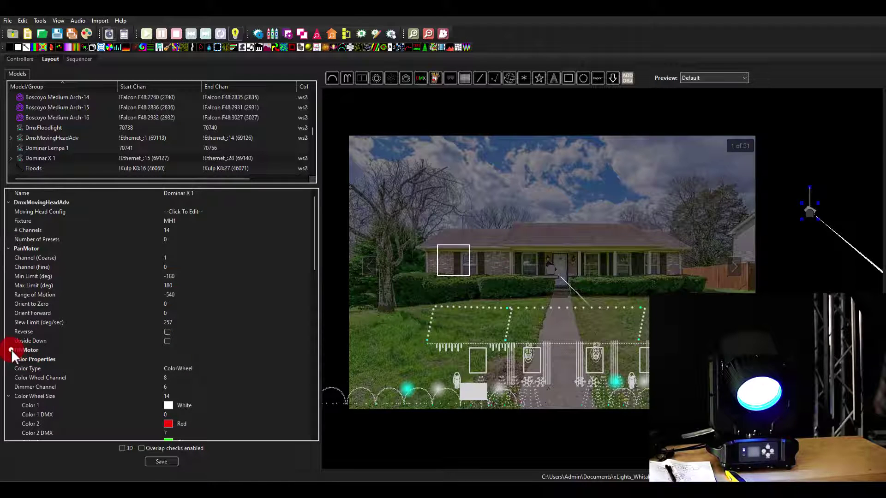
left_click(11, 350)
left_click(32, 332)
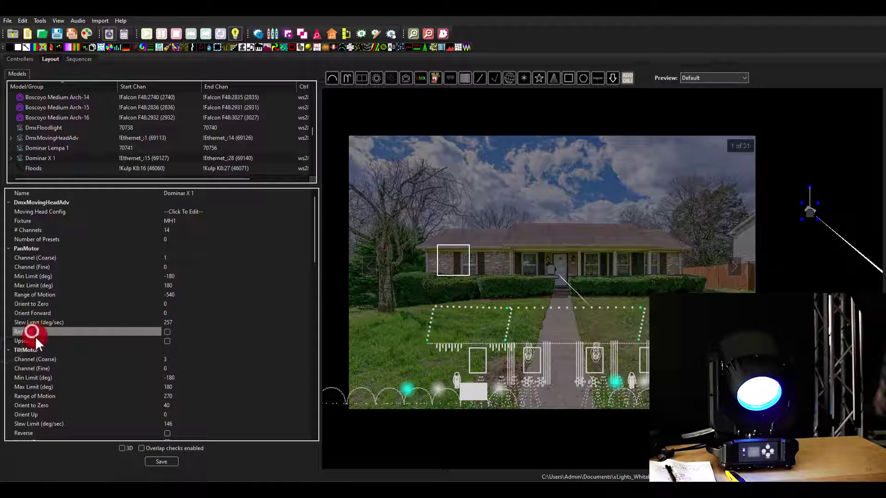
left_click(36, 342)
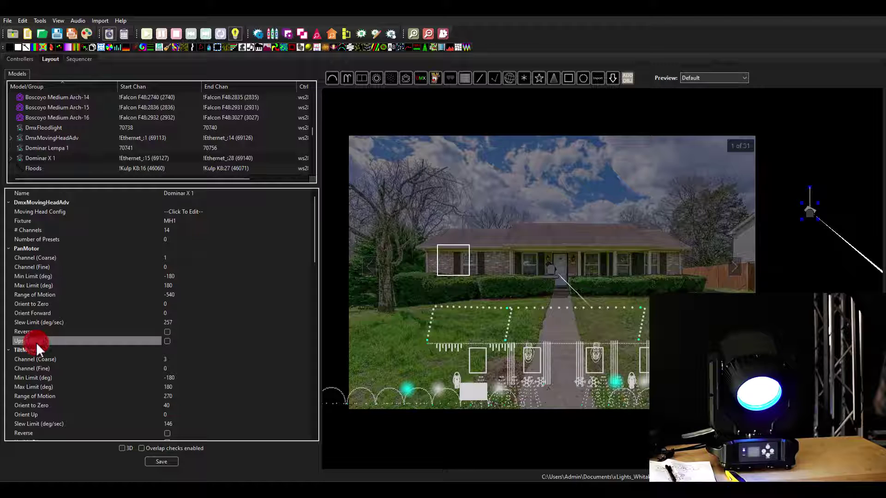
scroll(36, 342, "down", 2)
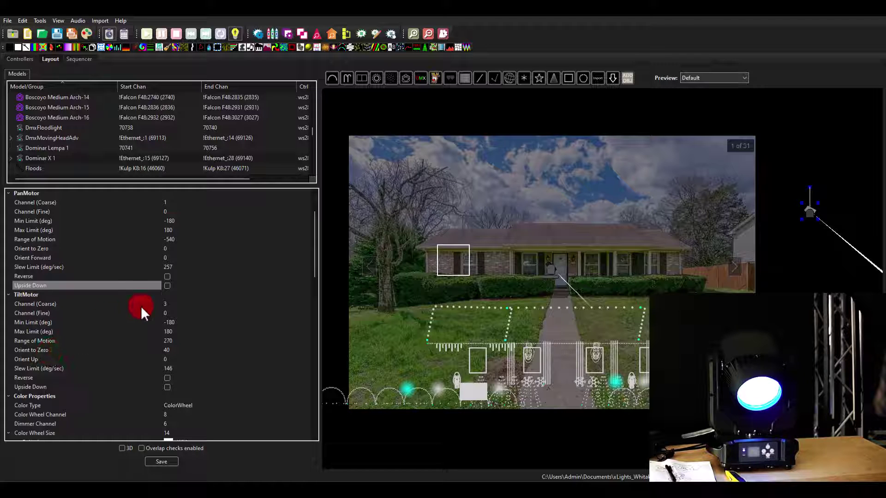
left_click(65, 314)
left_click(60, 321)
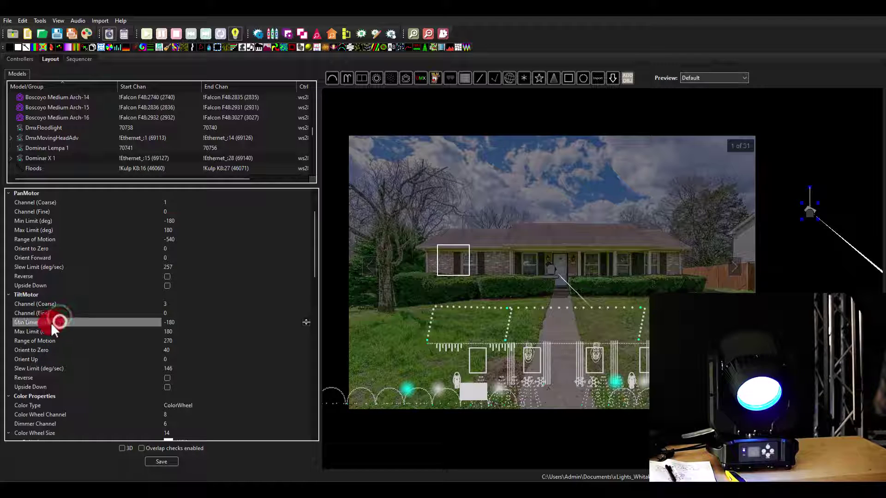
Set the TiltMotor's Min Limit to 0 degrees and save the layout.
left_click(172, 340)
double_click(179, 341)
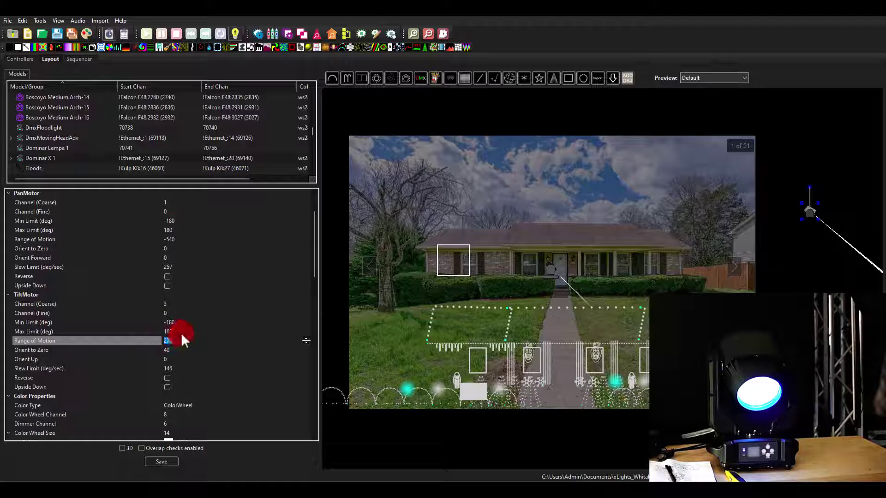
left_click(181, 332)
left_click(180, 324)
left_click(180, 332)
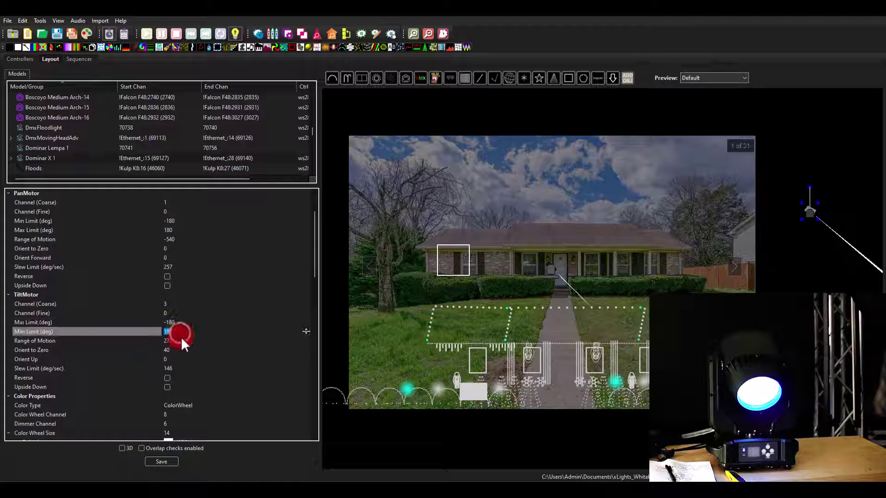
left_click(176, 323)
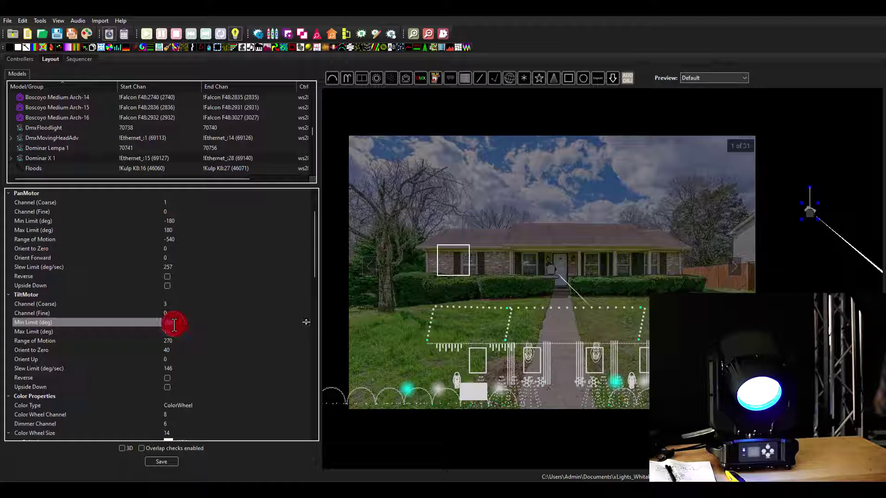
left_click(161, 462)
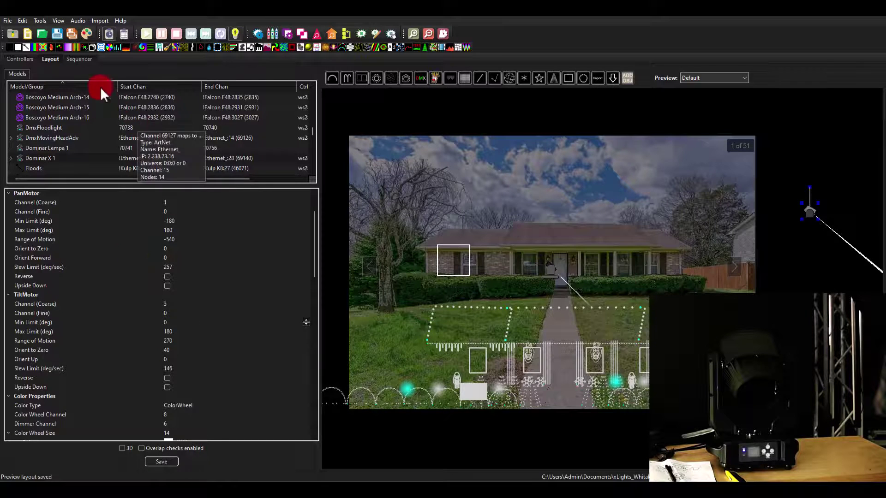
Return to the sequencer and open the position settings of Dominar X 1's Moving Head effect.
left_click(73, 59)
left_click(515, 383)
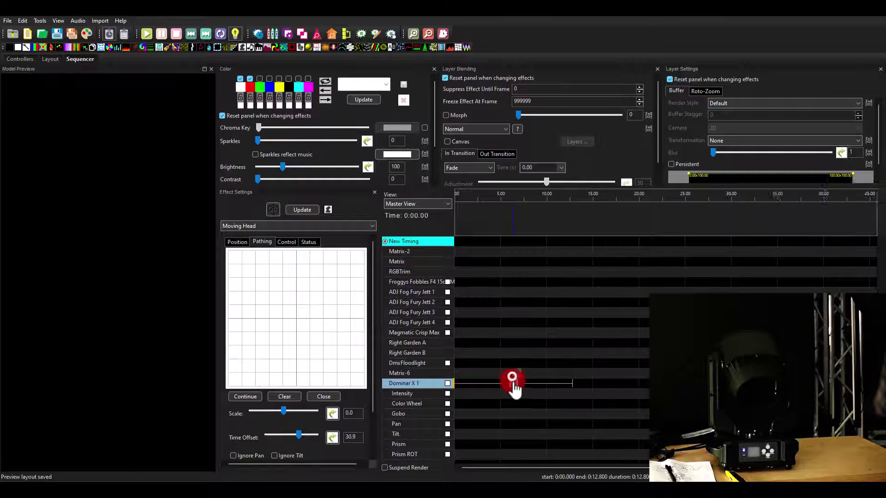
left_click_drag(277, 320, 247, 290)
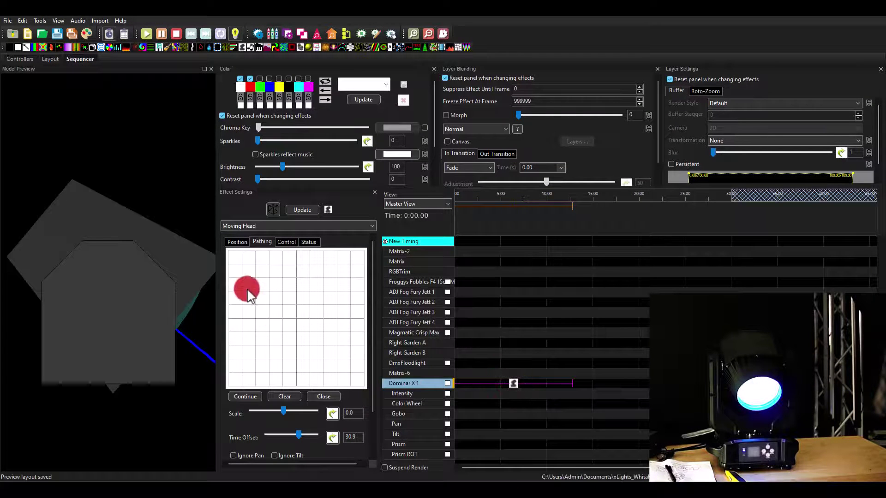
left_click(237, 242)
Test the tilt range by sweeping the position handle from -180 to 180 degrees and back to -180.
left_click_drag(297, 331, 298, 259)
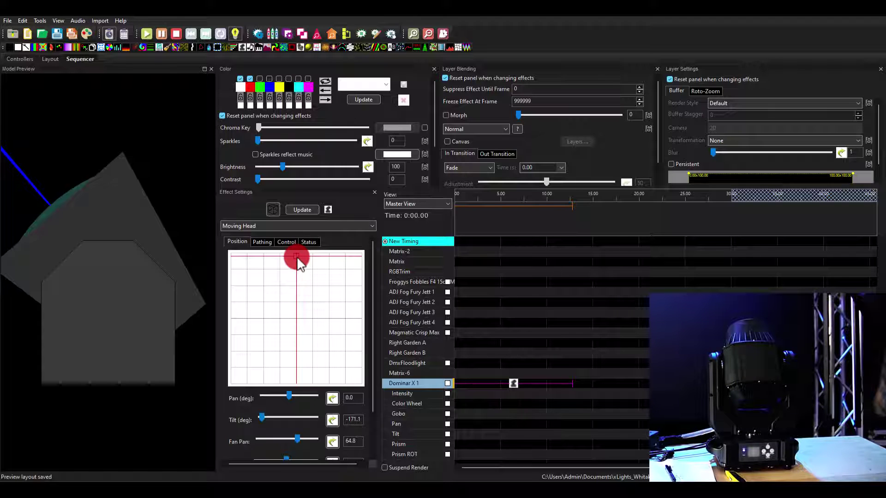
left_click_drag(297, 256, 297, 254)
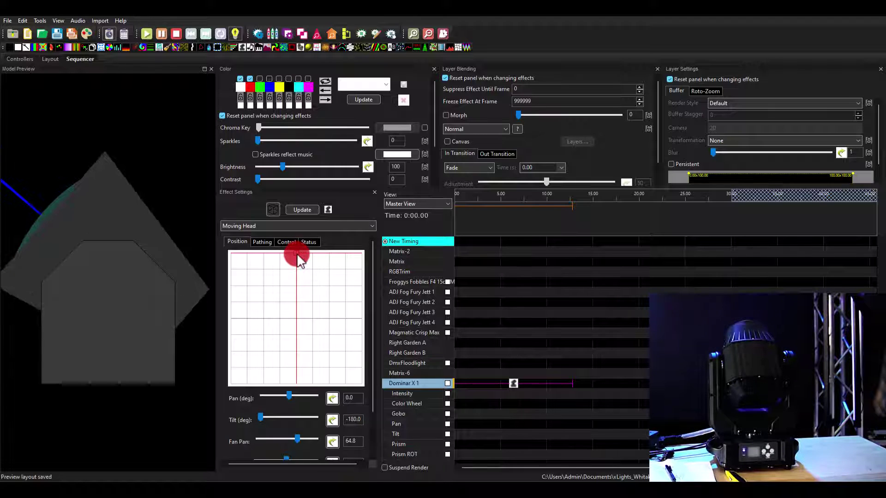
left_click_drag(298, 255, 295, 391)
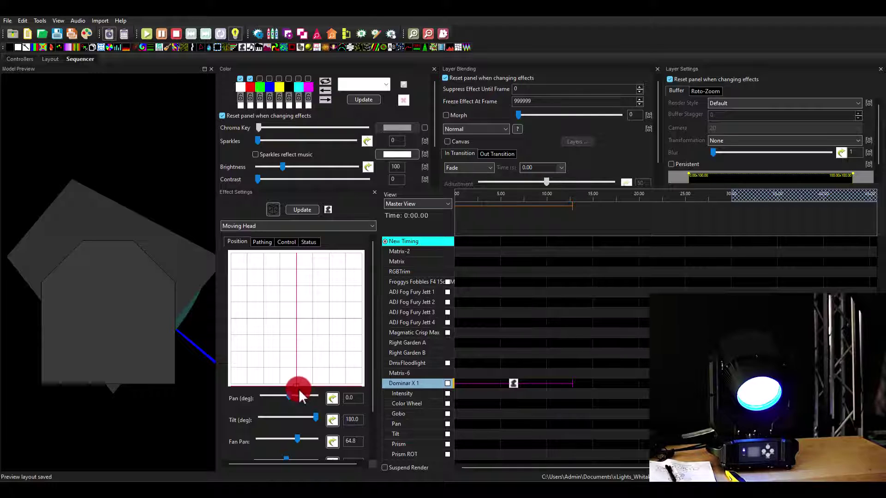
left_click_drag(298, 389, 297, 260)
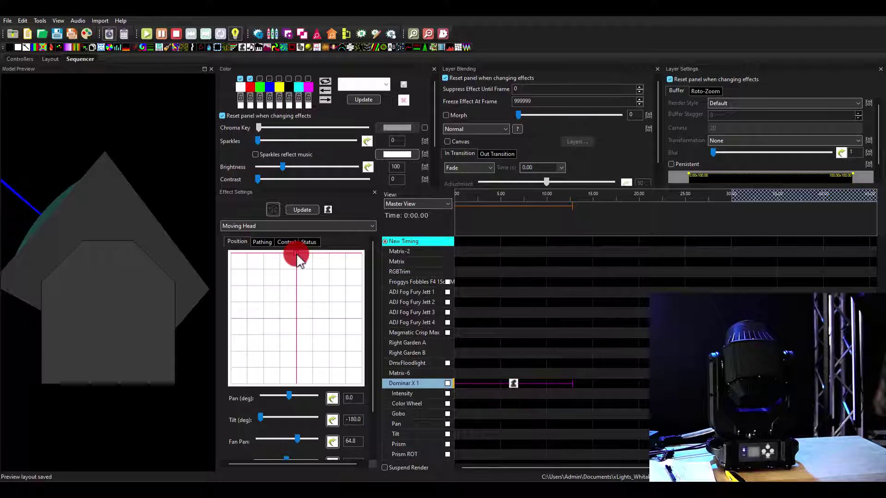
Move the position handle to a tilt of about -38 degrees with pan at 0.
left_click_drag(297, 253, 296, 303)
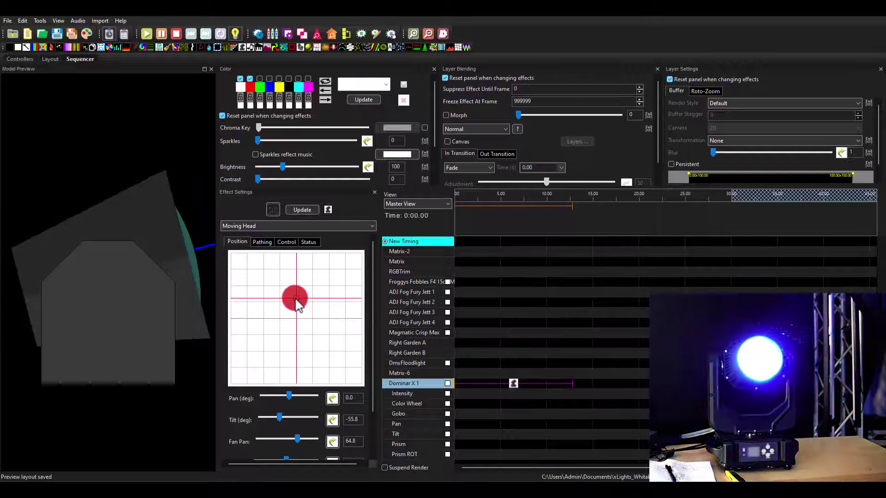
left_click_drag(297, 307, 296, 308)
left_click(339, 411)
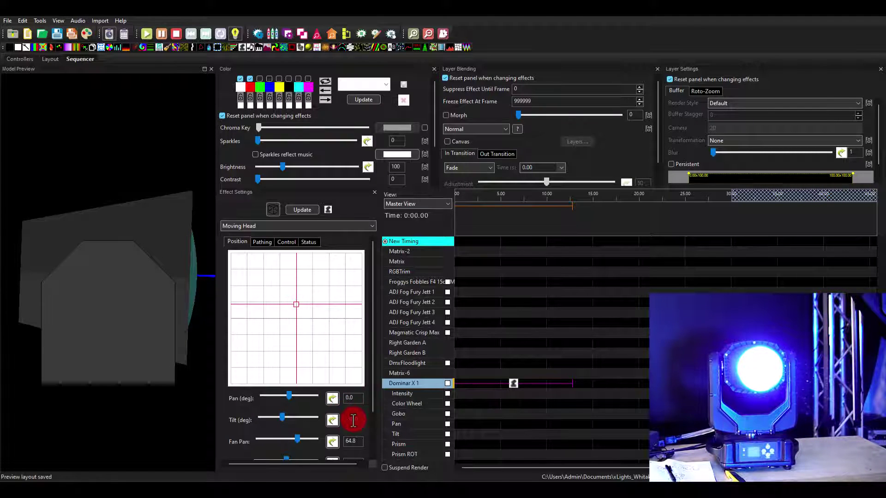
Set the TiltMotor's Min Limit to -180 and Max Limit to 38 degrees in the layout, and save it.
left_click(39, 60)
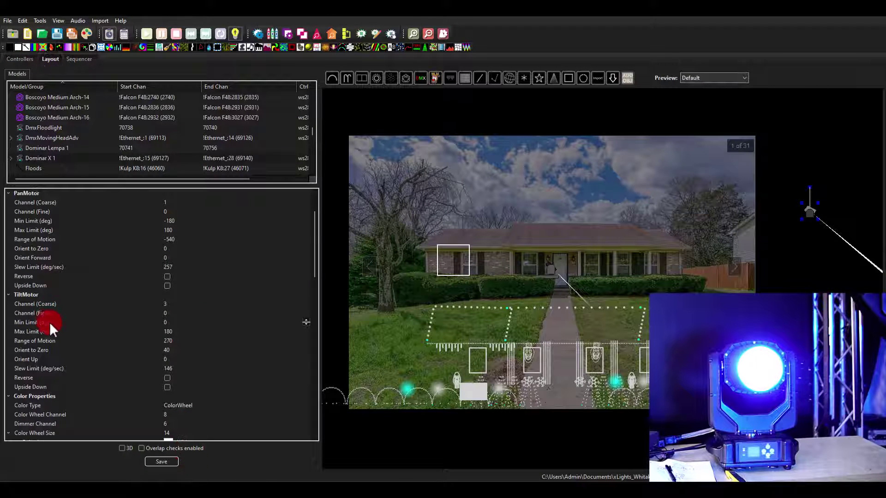
left_click(166, 323)
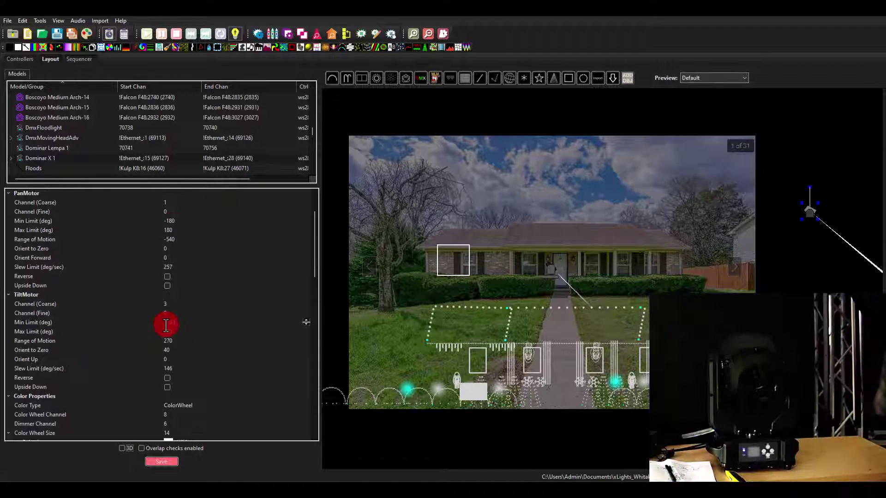
left_click(168, 336)
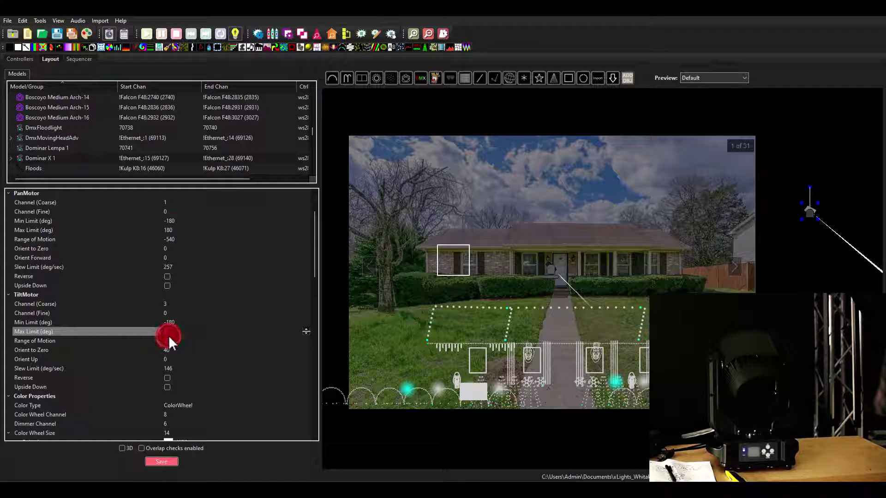
left_click(162, 462)
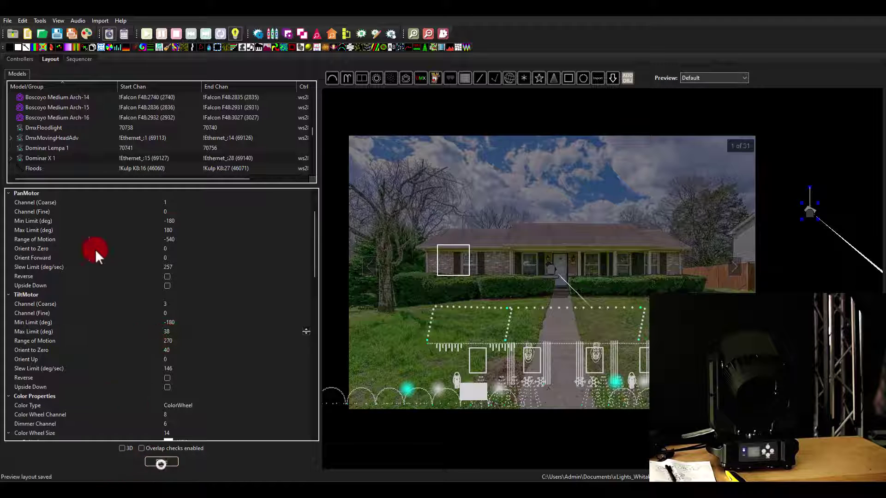
Test the new limits in the sequencer by moving the Dominar X 1 effect's position handle to tilt -45 with pan 0.
left_click(76, 59)
left_click(516, 383)
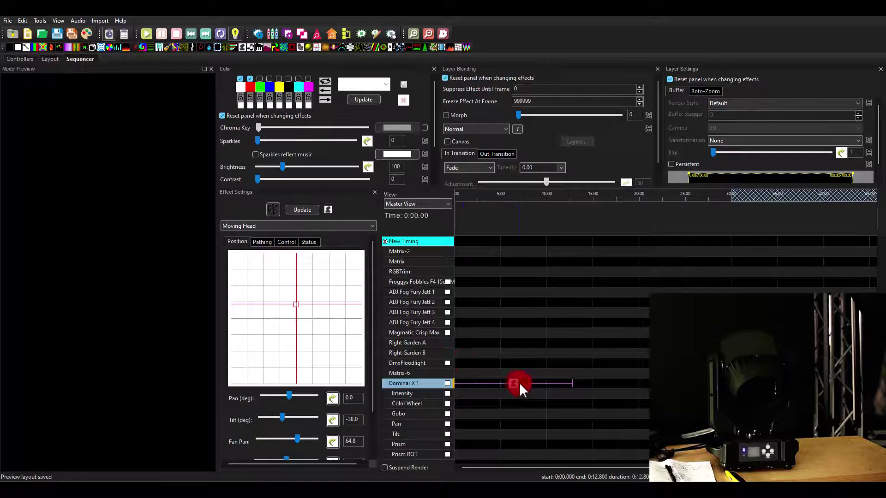
mouse_move(295, 302)
left_mouse_down()
mouse_move(297, 290)
mouse_move(297, 323)
mouse_move(296, 277)
mouse_move(301, 372)
mouse_move(297, 301)
left_mouse_up()
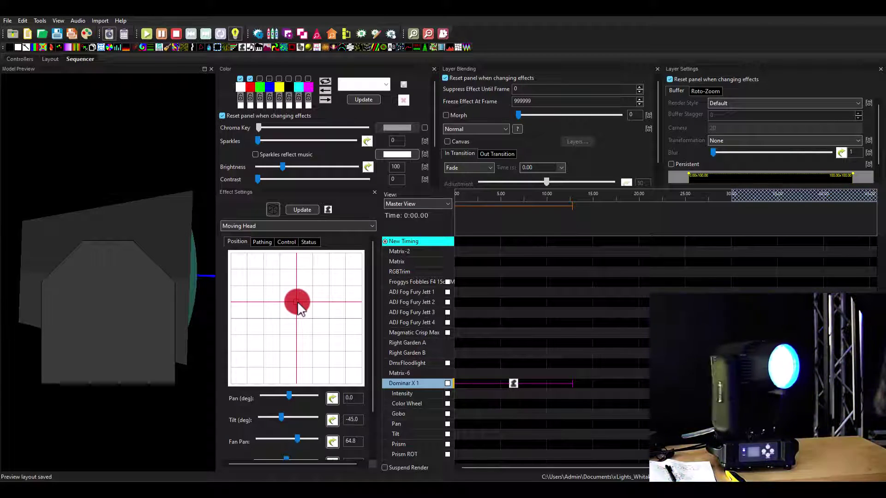
Set the TiltMotor's Max Limit to 180 degrees in the layout and enter a new Min Limit.
left_click(51, 61)
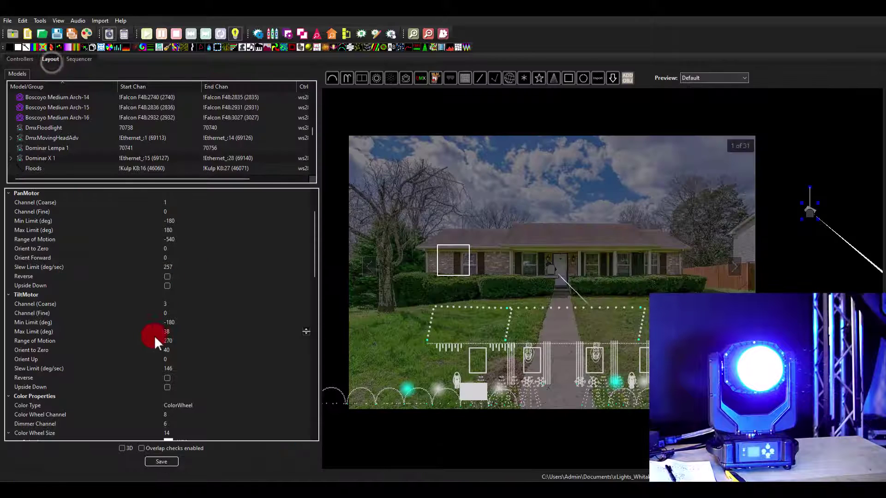
left_click(173, 332)
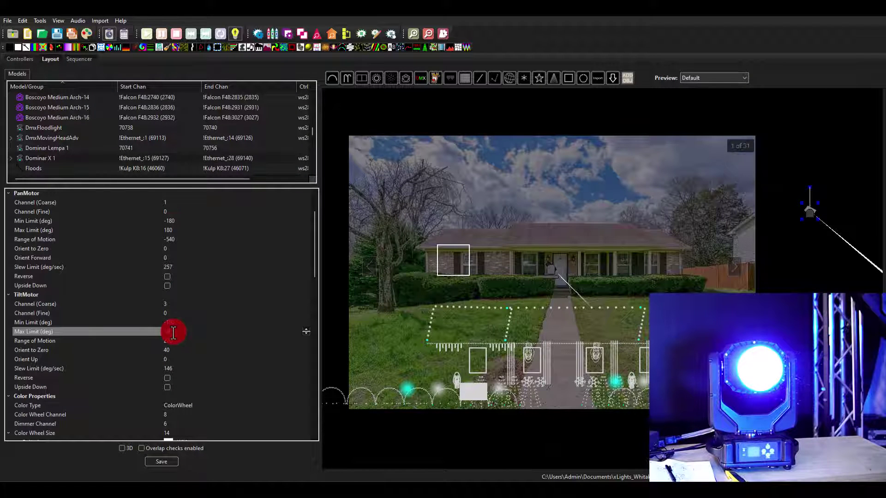
left_click(177, 322)
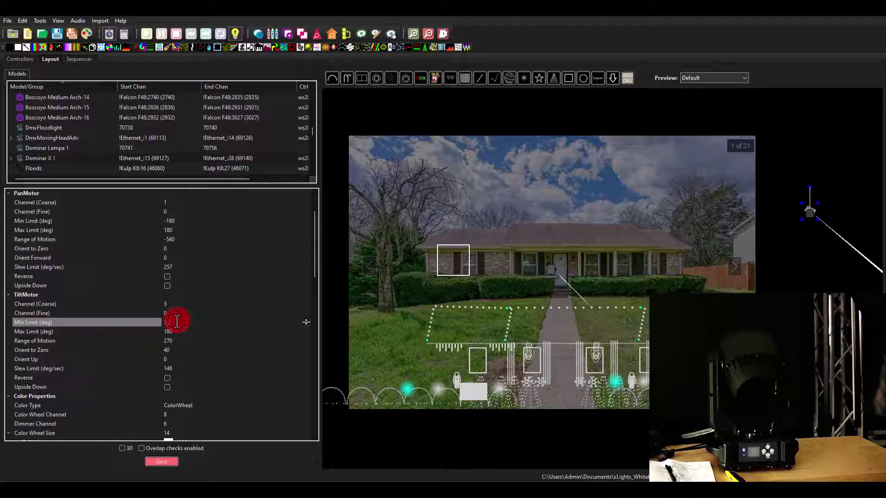
key("Return")
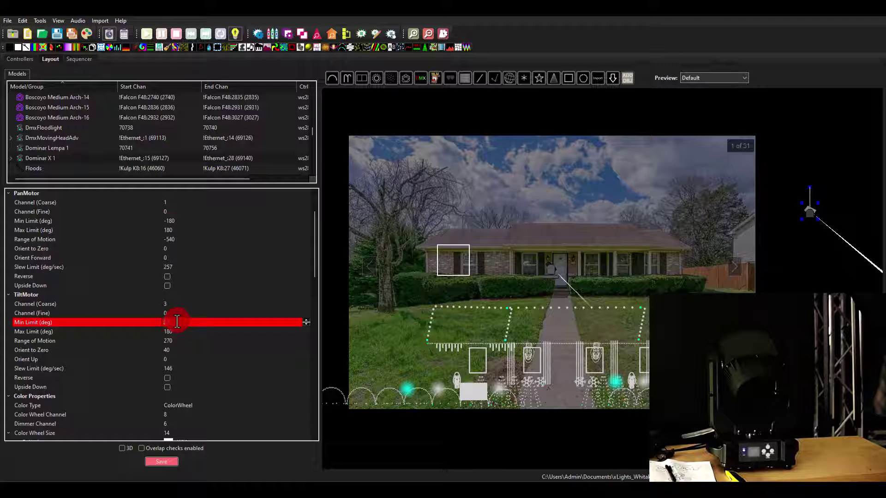
left_click(171, 294)
Return to the sequencer, select the Moving Head effect on Dominar X 1 and move its position handle to tilt -78 with pan 0.
left_click(92, 60)
left_click_drag(318, 260, 291, 297)
left_click(507, 383)
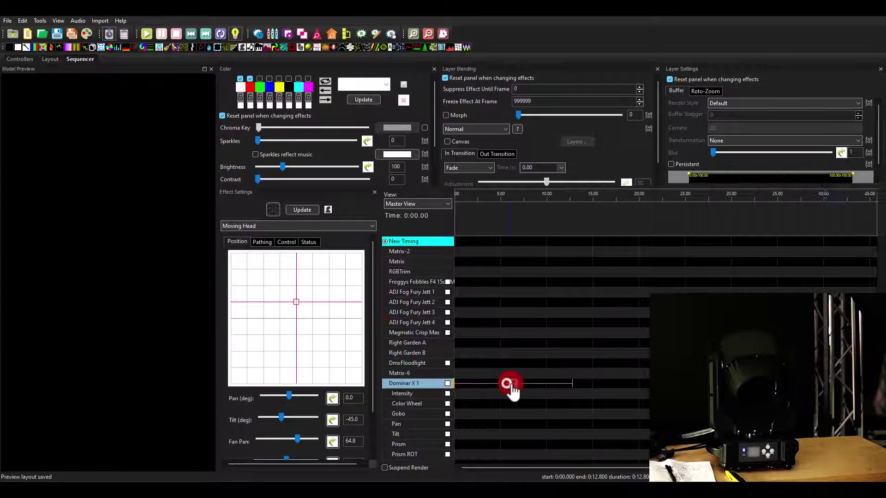
left_click_drag(296, 295, 298, 323)
left_click_drag(290, 411, 283, 372)
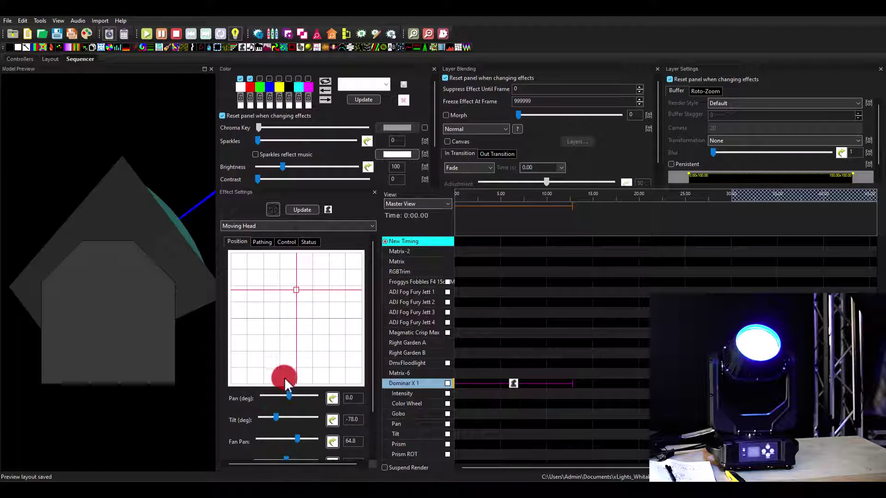
Draw a closed four-sided movement path in the Moving Head effect's pathing grid.
left_click(262, 242)
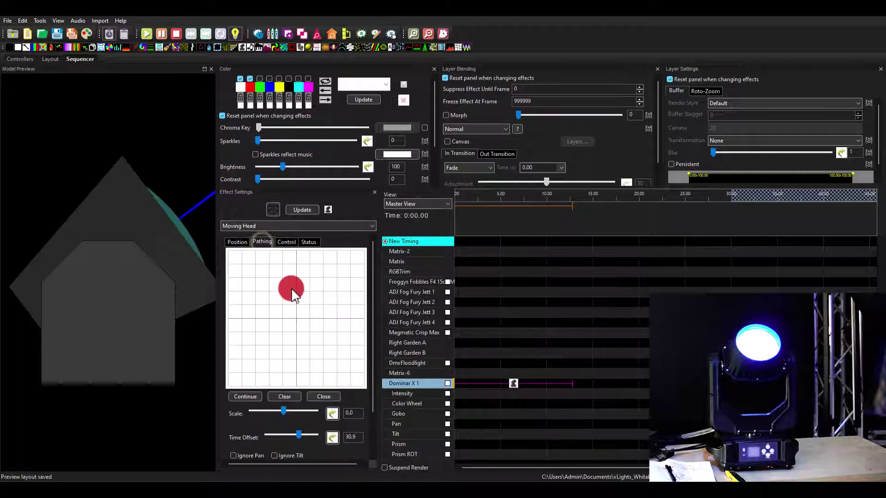
left_click(274, 283)
left_click(336, 279)
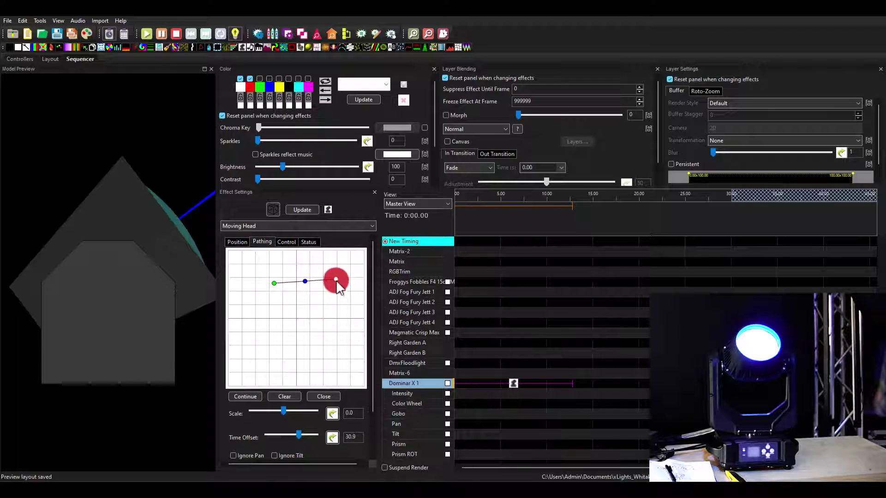
mouse_move(338, 325)
left_mouse_down()
mouse_move(264, 324)
mouse_move(274, 282)
mouse_move(273, 382)
left_mouse_up()
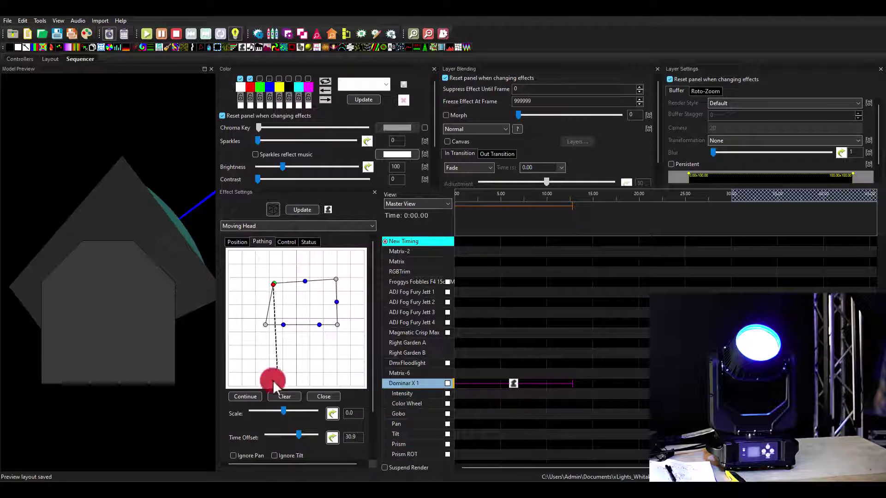
left_click(311, 396)
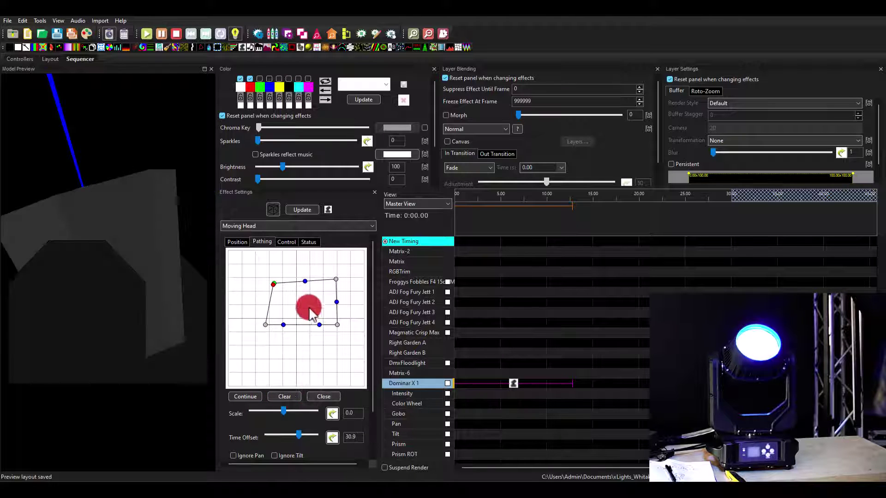
Bend the upper, right and lower sides of the movement path outward into a rounded loop and adjust its placement.
left_click_drag(282, 324, 355, 315)
left_click_drag(308, 294, 294, 255)
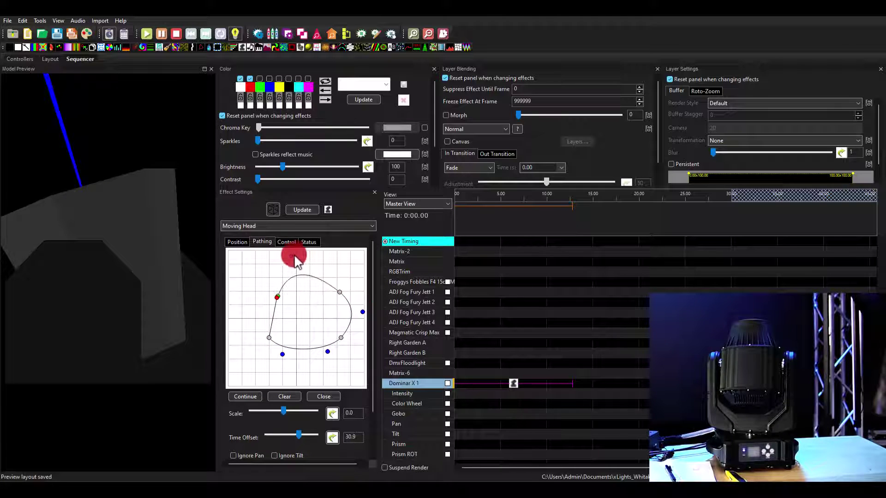
left_click(274, 316)
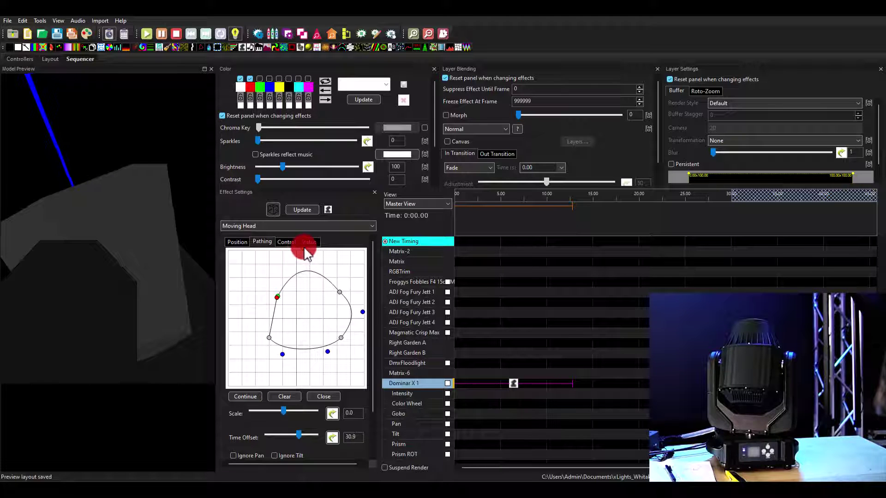
mouse_move(305, 254)
left_mouse_down()
mouse_move(266, 375)
mouse_move(266, 340)
mouse_move(248, 349)
mouse_move(281, 296)
mouse_move(247, 332)
mouse_move(298, 258)
left_mouse_up()
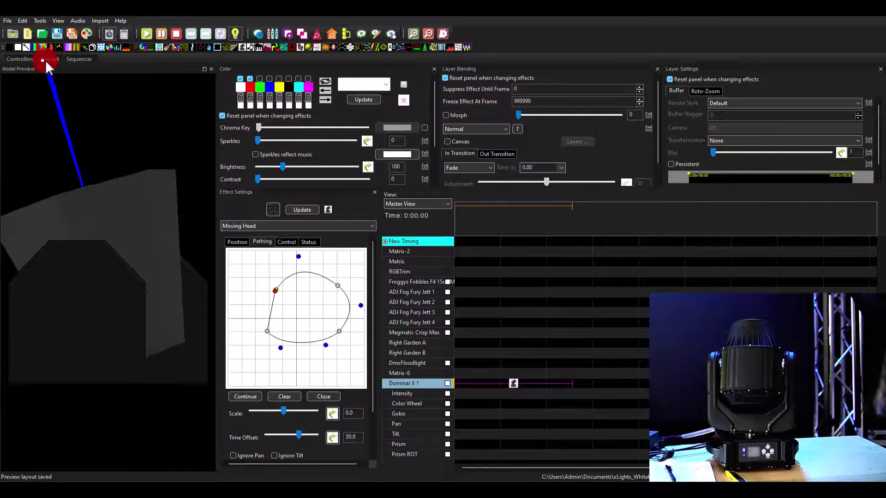
Set the TiltMotor's Min Limit to -180 degrees in the layout and return to the sequencer.
left_click(50, 59)
left_click(171, 328)
left_click(169, 321)
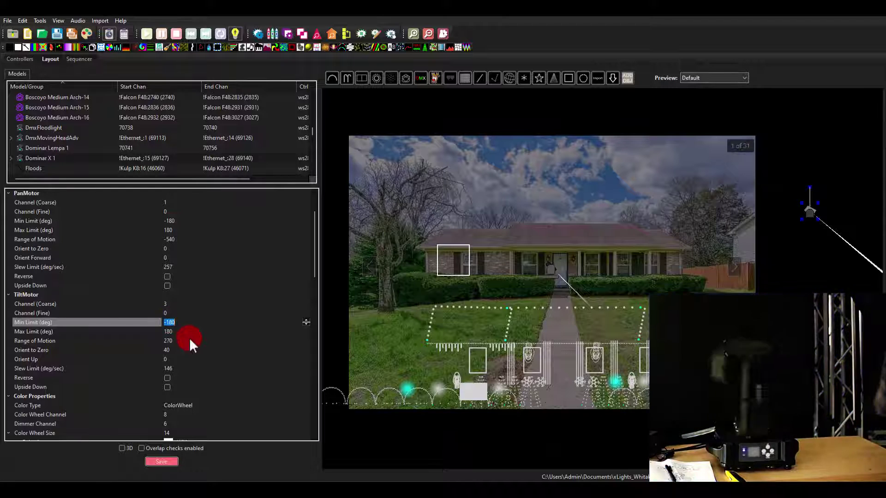
left_click(79, 60)
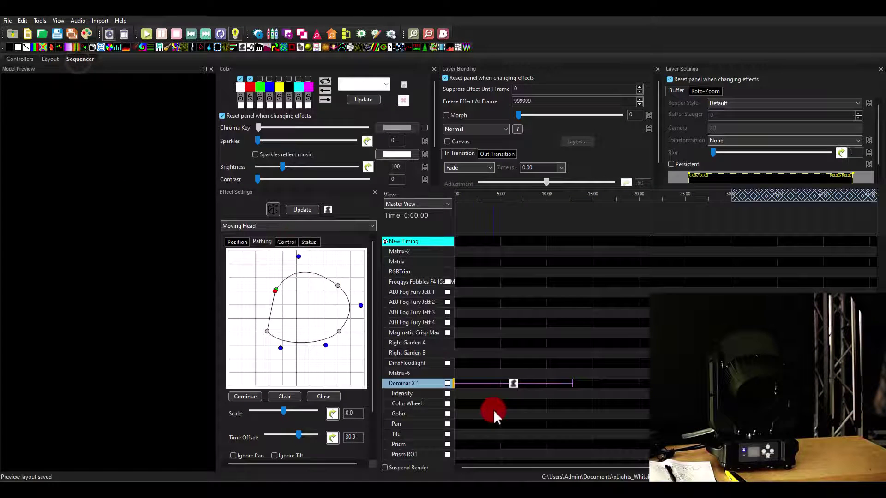
Select the Moving Head effect on Dominar X 1 and set its path's Time Offset to about -9.4 and Scale to about -6.3.
left_click(512, 383)
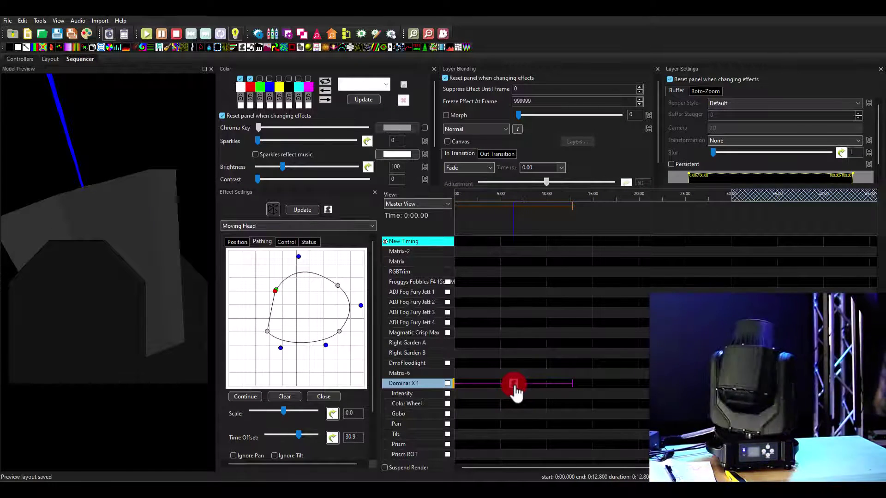
left_click(293, 420)
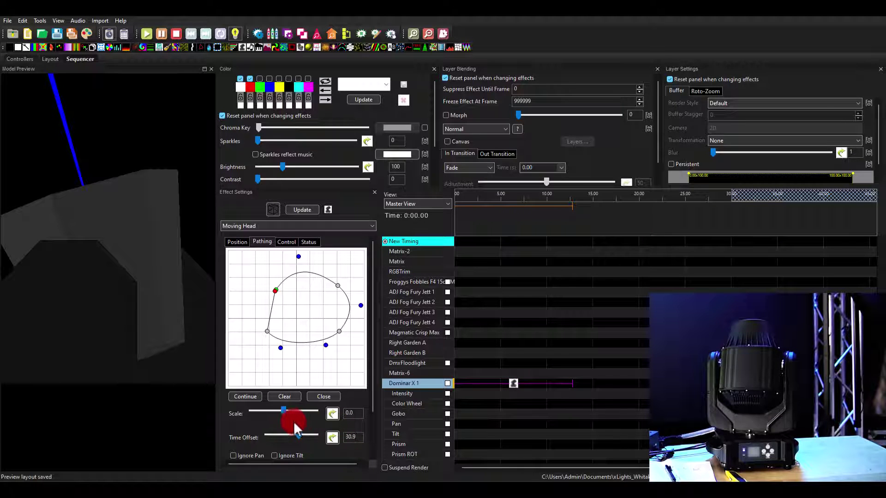
mouse_move(298, 434)
left_mouse_down()
mouse_move(289, 433)
mouse_move(292, 411)
mouse_move(307, 412)
mouse_move(265, 409)
left_mouse_up()
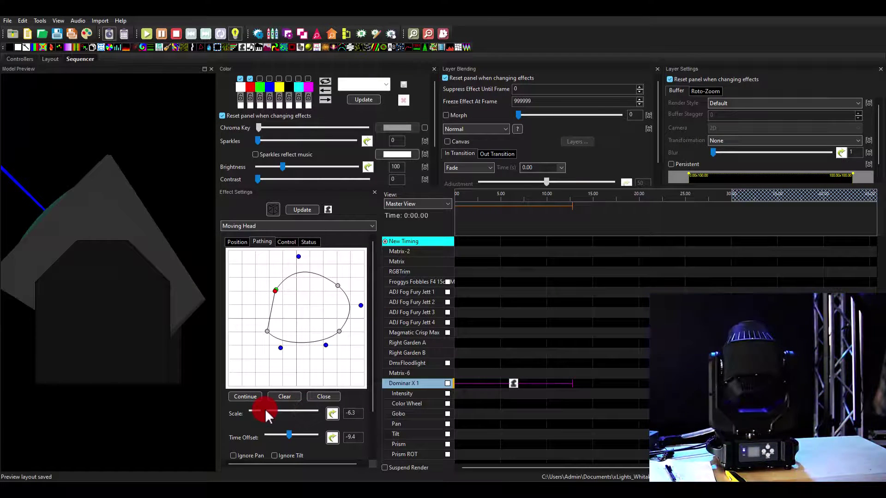
Shorten the Moving Head effect on Dominar X 1 to end at about 8.75 seconds and select it.
left_click(514, 398)
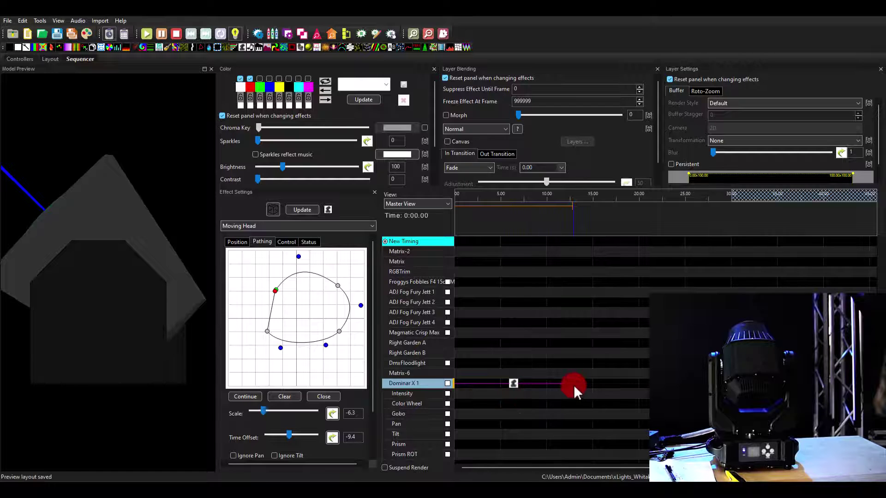
left_click_drag(574, 385, 534, 389)
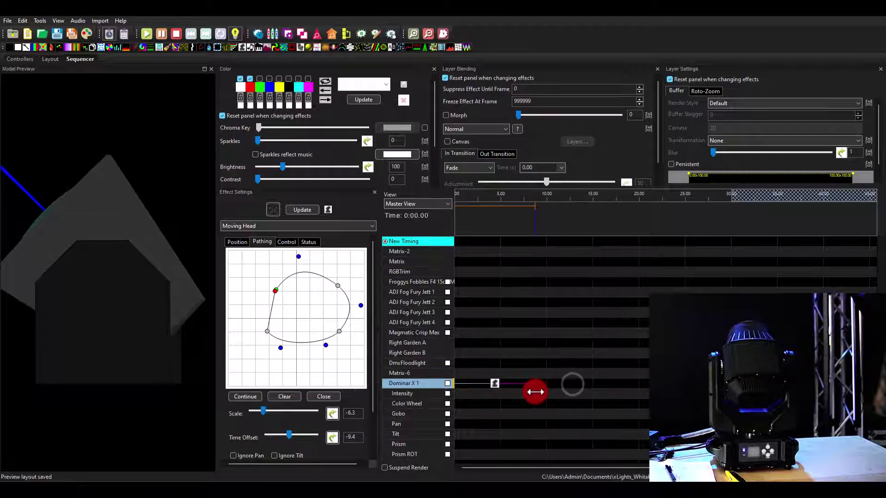
left_click(499, 384)
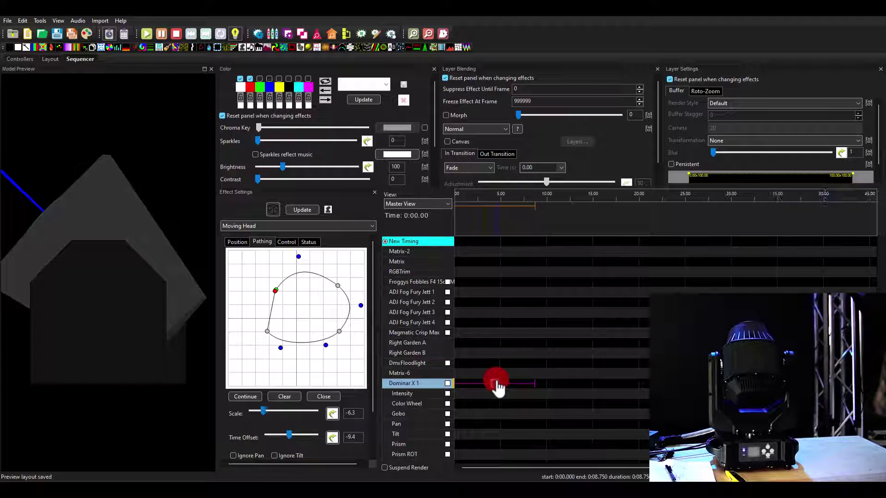
Center the Moving Head effect's position handle at pan 0 and tilt 0 degrees.
left_click(341, 415)
scroll(341, 415, "down", 1)
scroll(342, 415, "down", 1)
scroll(342, 416, "up", 2)
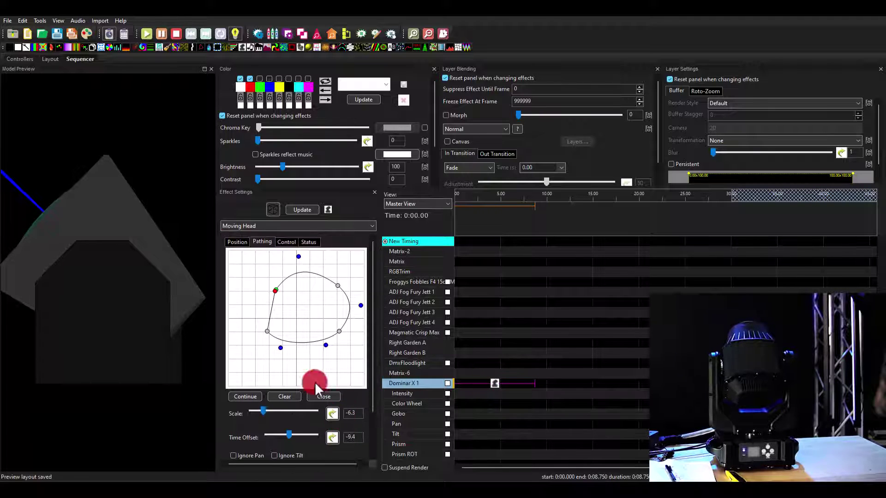
left_click(237, 241)
left_click_drag(294, 289, 297, 318)
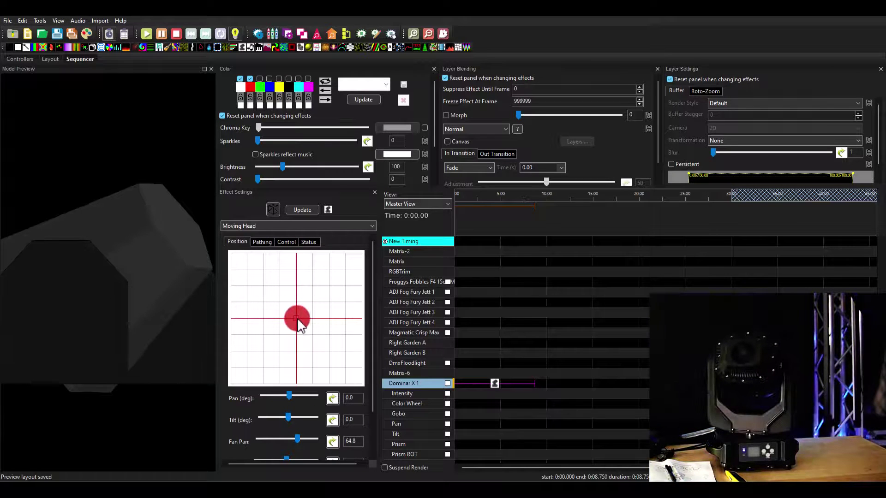